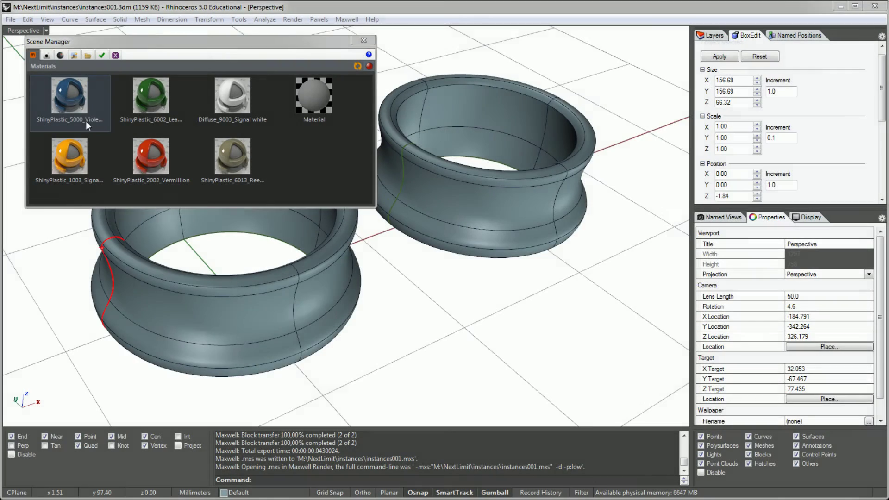
Apply ShinyPlastic_5000_Violet blue to the front ring instance and ShinyPlastic_6002_Leaf Green to the rear ring instance
drag(86, 121, 236, 312)
drag(148, 102, 419, 196)
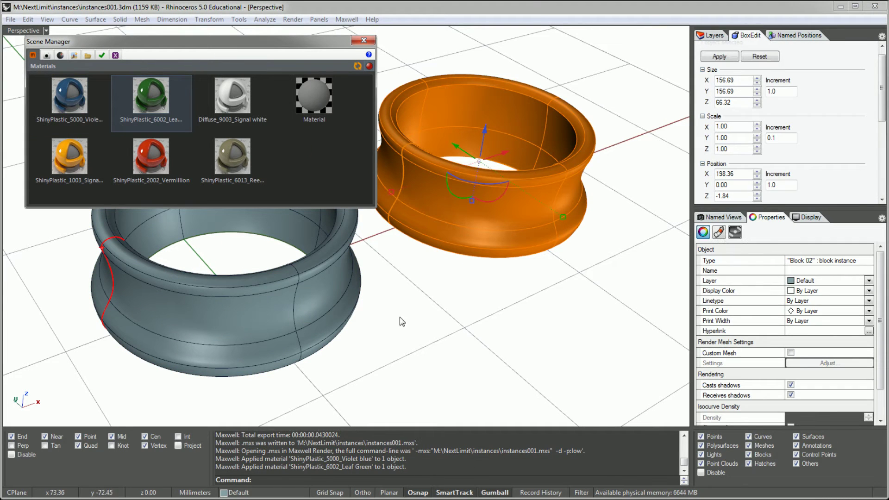
Render the two ring instances in Maxwell Render and inspect the rendered image
click(293, 19)
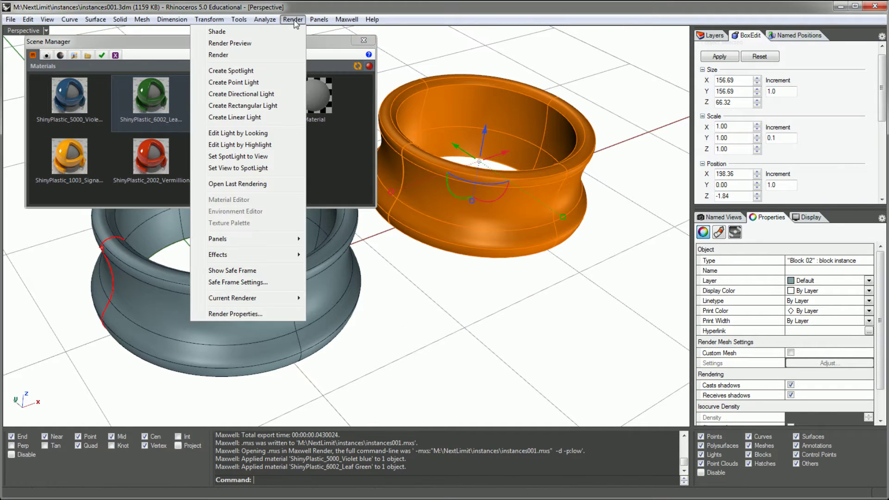
click(287, 55)
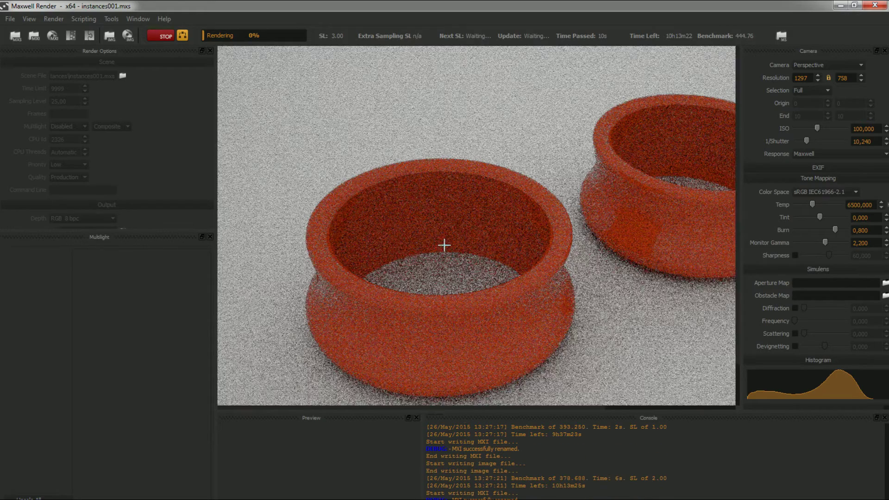
drag(440, 244, 393, 240)
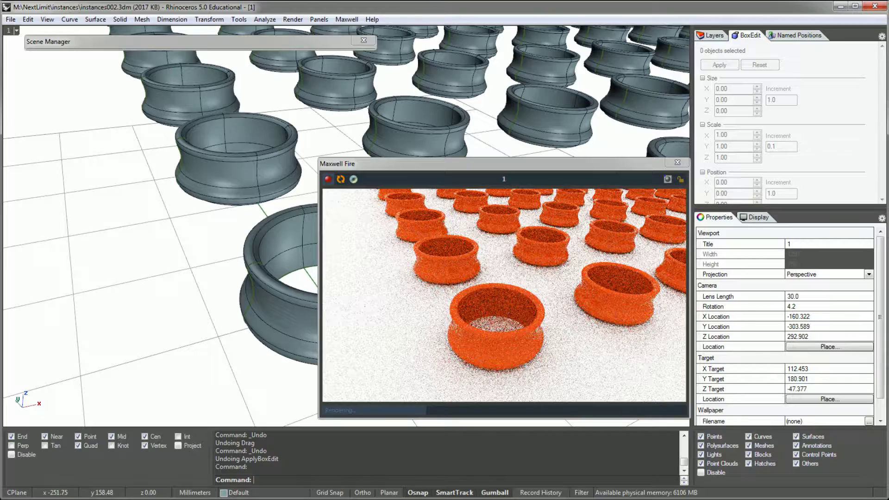
Set the Z size of four scattered ring instances, including the nearest corner ring, to 160 with BoxEdit
scroll(159, 232, down, 3)
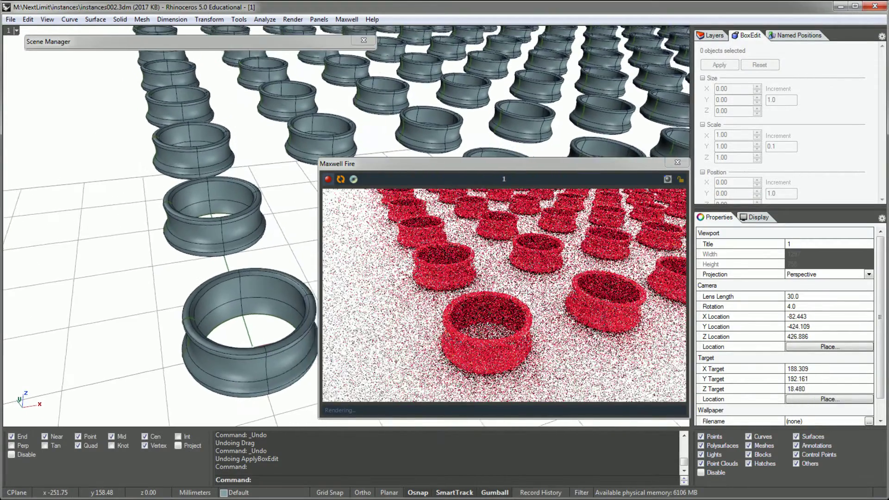
scroll(160, 232, down, 5)
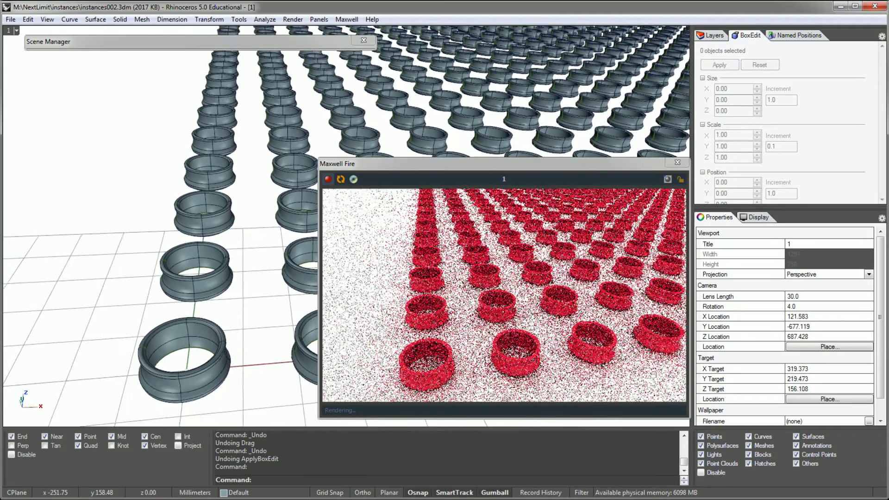
scroll(141, 329, down, 2)
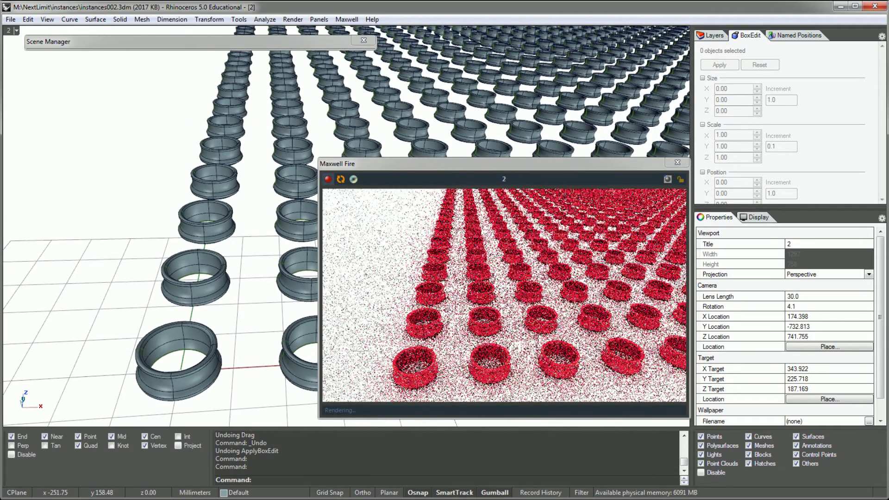
click(141, 329)
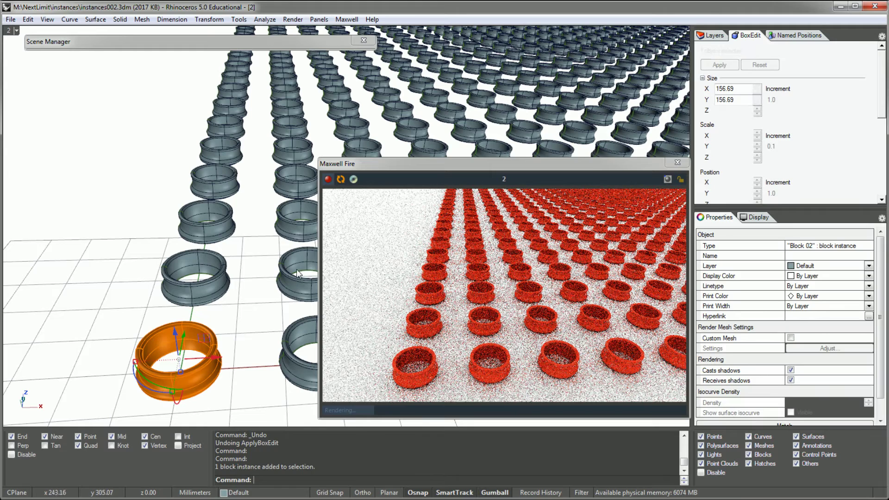
shift+click(294, 184)
shift+click(469, 129)
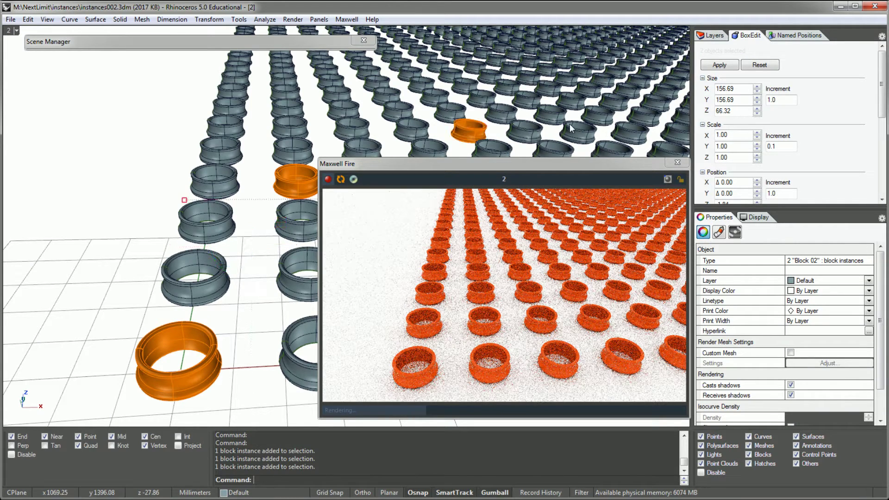
shift+click(571, 101)
double_click(737, 110)
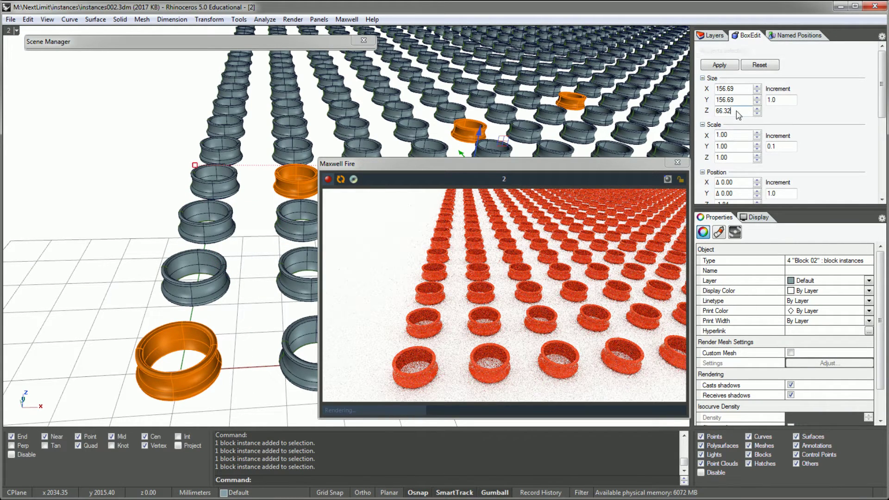
text(16)
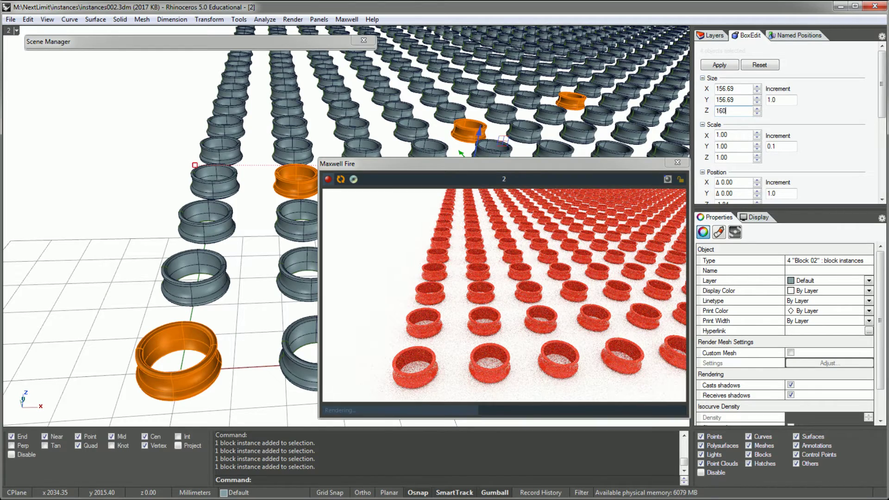
text(0)
key(Return)
key(Escape)
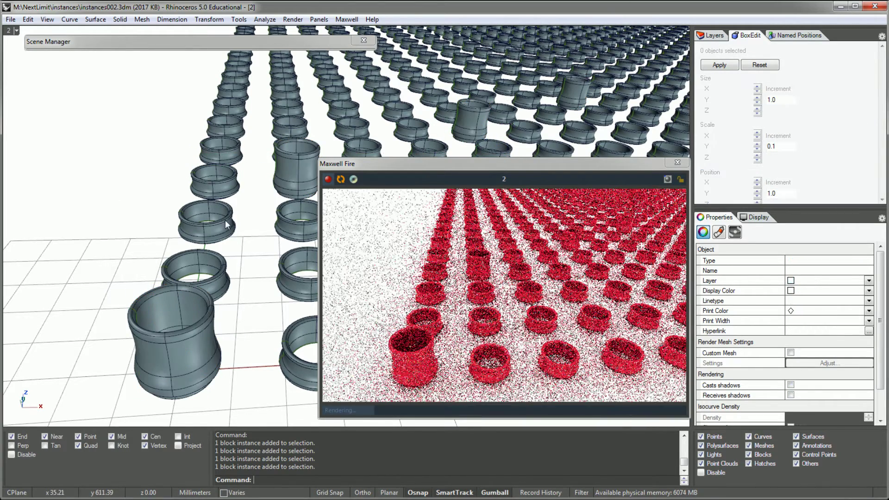
Transform the third ring of the outermost column with a value of 50 and reposition it freehand
click(227, 225)
text(50)
key(Return)
drag(180, 241, 235, 317)
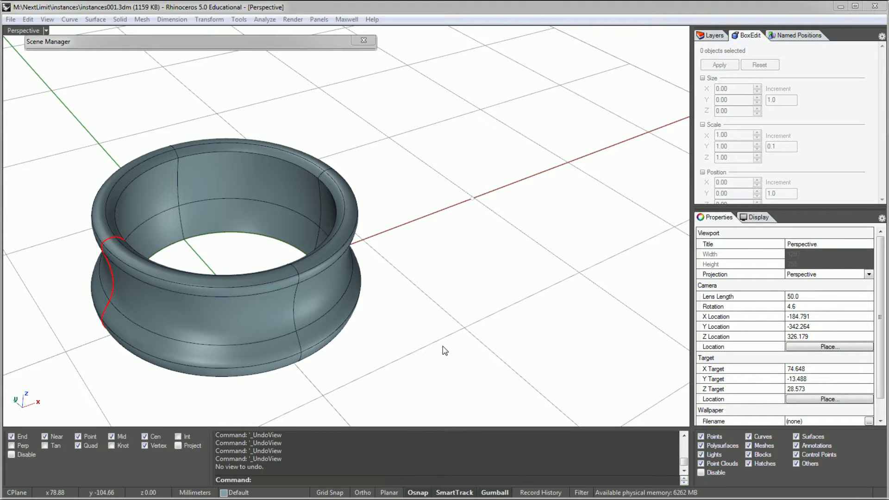
Create a block definition named Block 02 from the ring surface, with its base point at the origin (0)
click(253, 260)
click(27, 20)
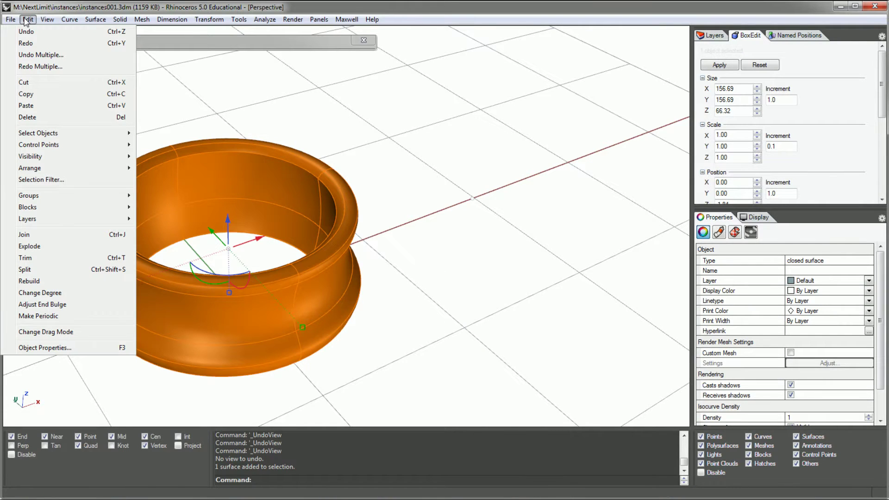
mouse_move(43, 209)
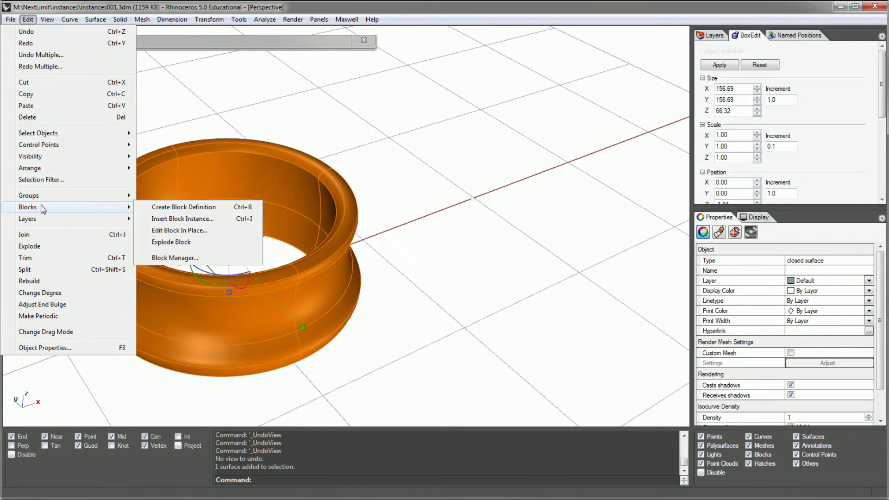
click(190, 211)
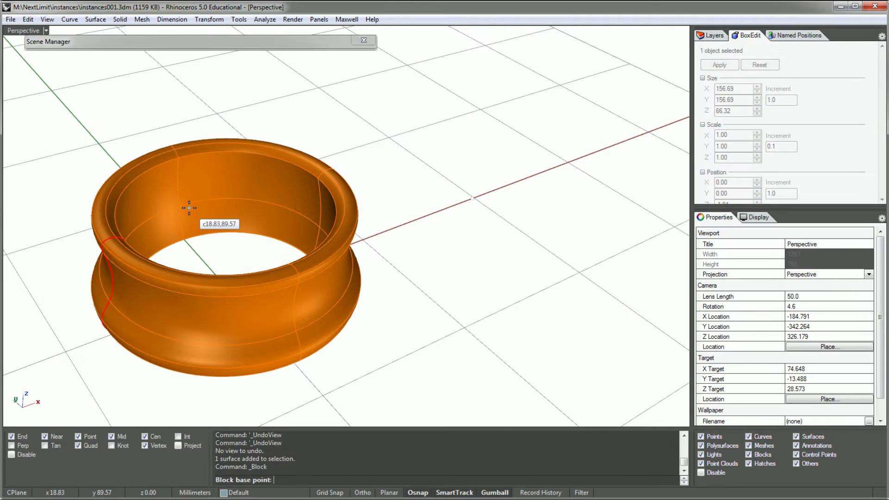
text(0)
key(Return)
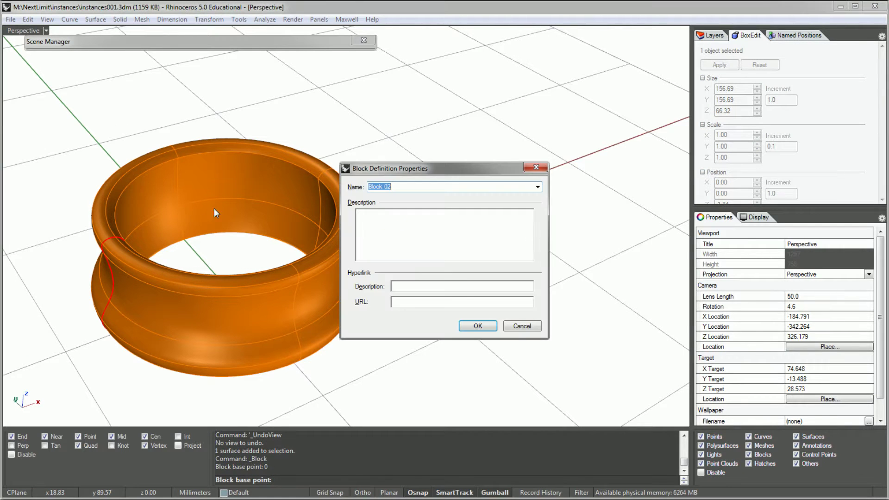
click(477, 327)
click(483, 327)
Copy the ring block along X, and copy both rings along Y, to form a two-by-two arrangement
click(338, 274)
drag(229, 249, 500, 165)
scroll(555, 219, down, 5)
key(Escape)
drag(438, 288, 435, 290)
drag(473, 224, 406, 182)
key(alt)
key(Escape)
Open Block 02 for in-place editing from the front ring and select the ring surface's seam profile with control points requested
double_click(451, 285)
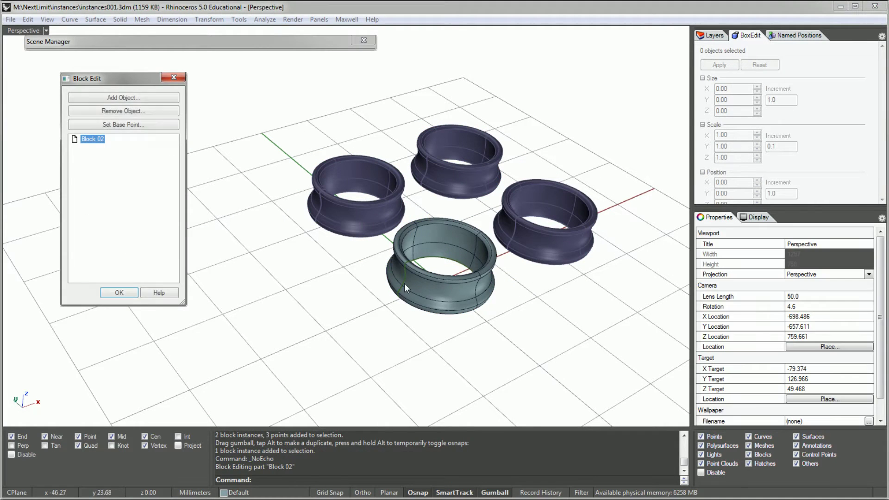
click(404, 281)
scroll(421, 288, up, 8)
click(378, 313)
click(385, 263)
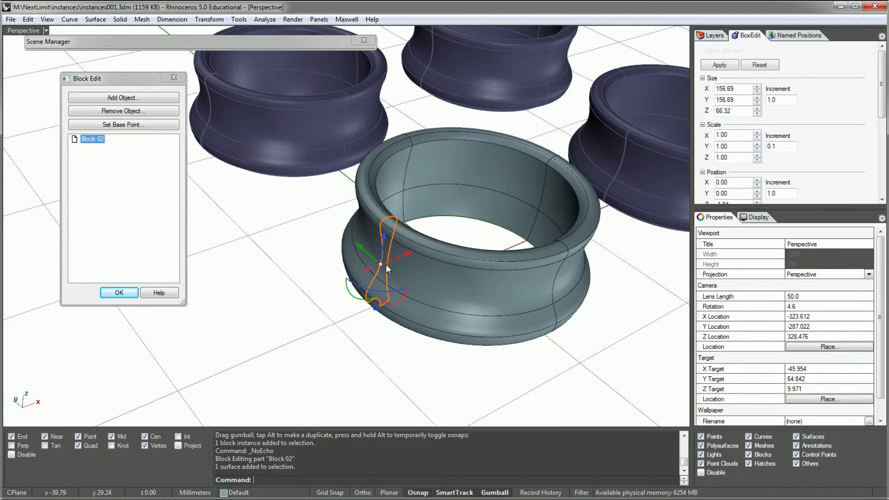
key(F10)
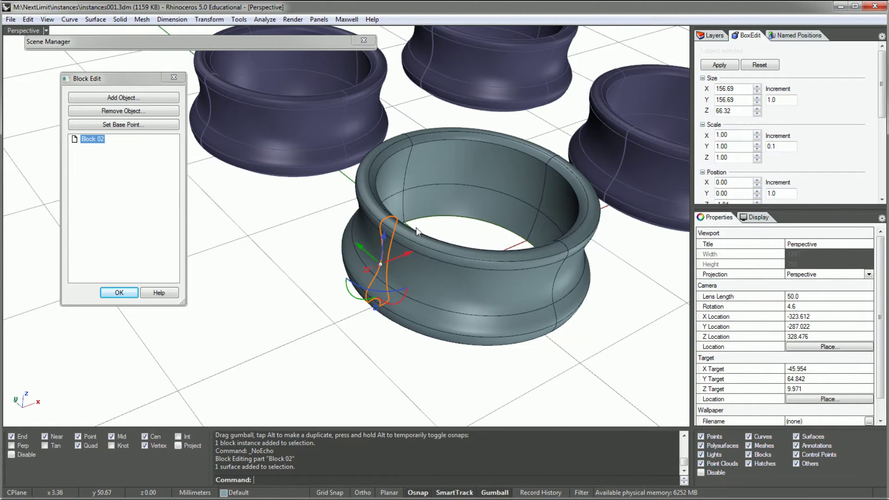
scroll(342, 246, up, 5)
click(342, 249)
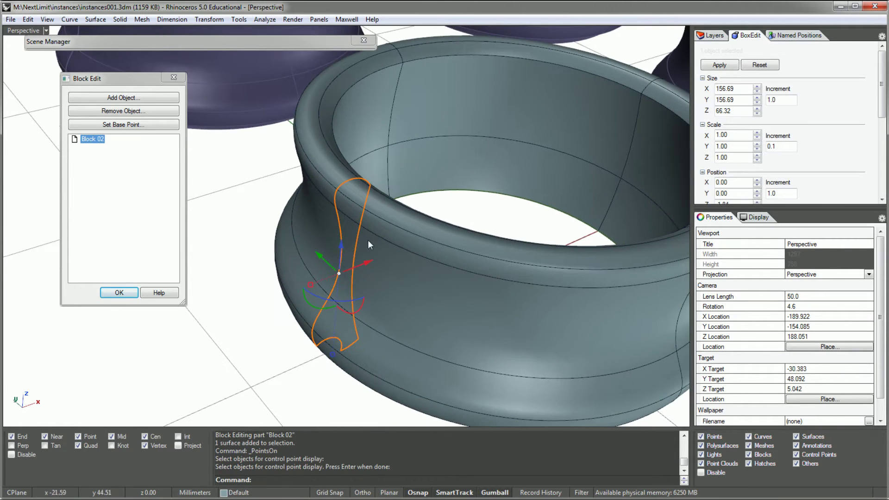
Stretch the ring taller by transforming its selected seam profile with the gumball, and finish the block edit
mouse_move(333, 354)
mouse_down()
mouse_move(330, 390)
mouse_move(329, 346)
mouse_up()
scroll(338, 276, up, 3)
click(273, 386)
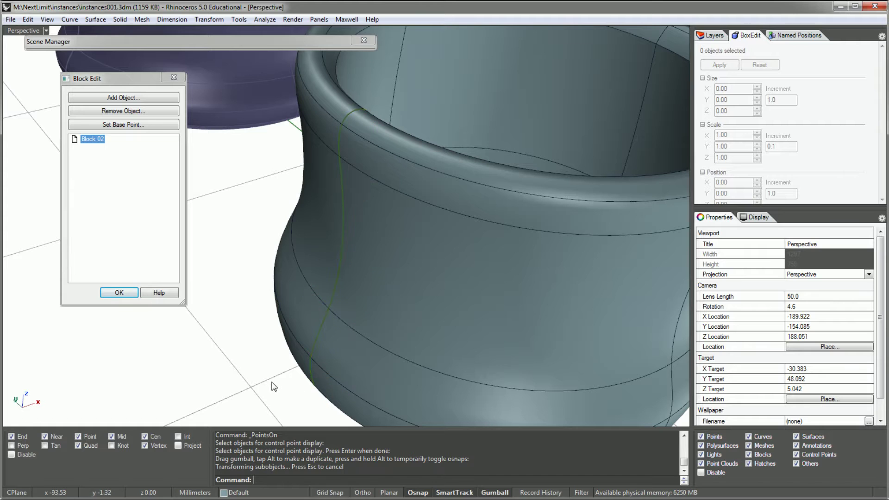
scroll(284, 291, down, 8)
shift+right_drag(303, 314, 306, 324)
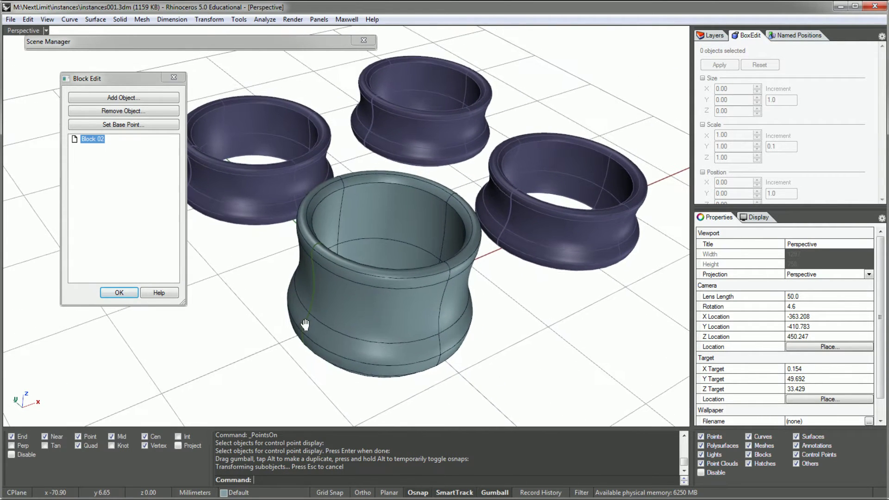
click(119, 292)
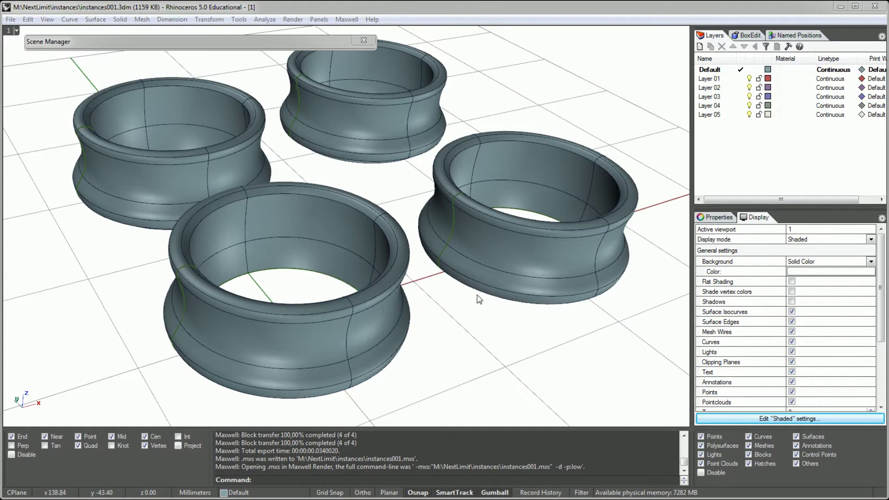
Render the four ring instances with their existing material
click(293, 19)
click(277, 55)
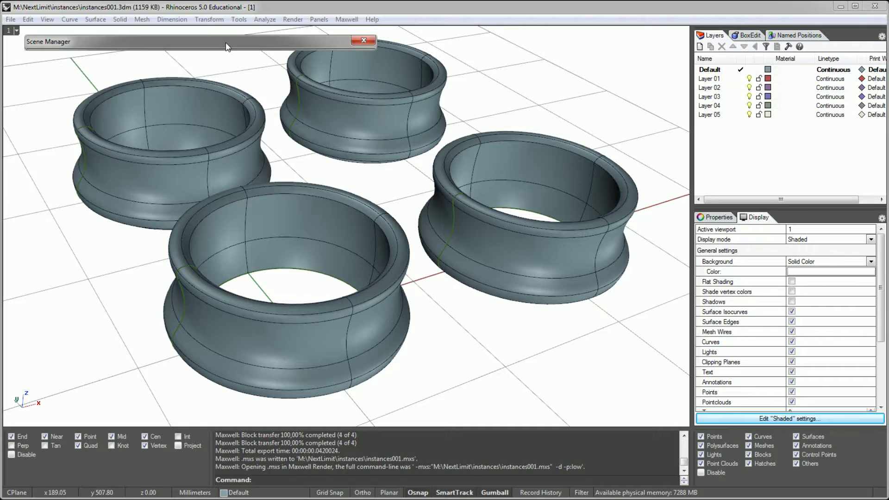
Assign ShinyPlastic_5000_Violet blue to all objects in the scene from the Scene Manager and render the result
double_click(226, 45)
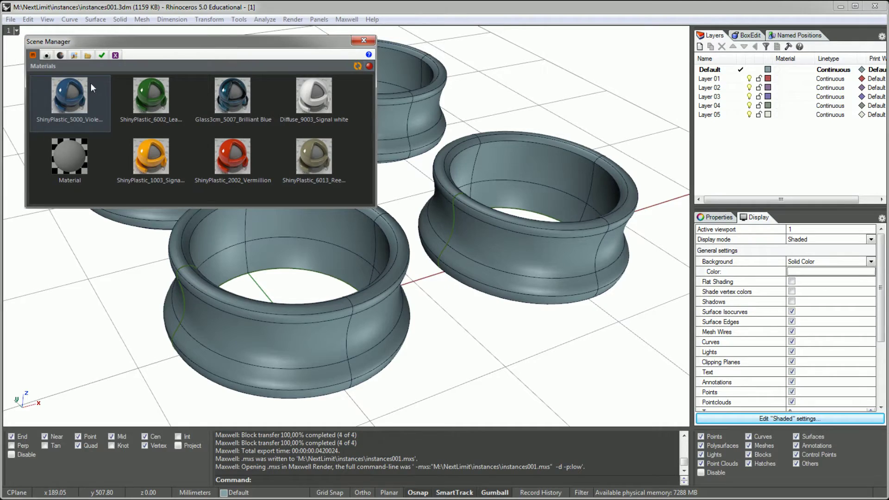
click(525, 72)
key(ctrl+a)
right_click(89, 103)
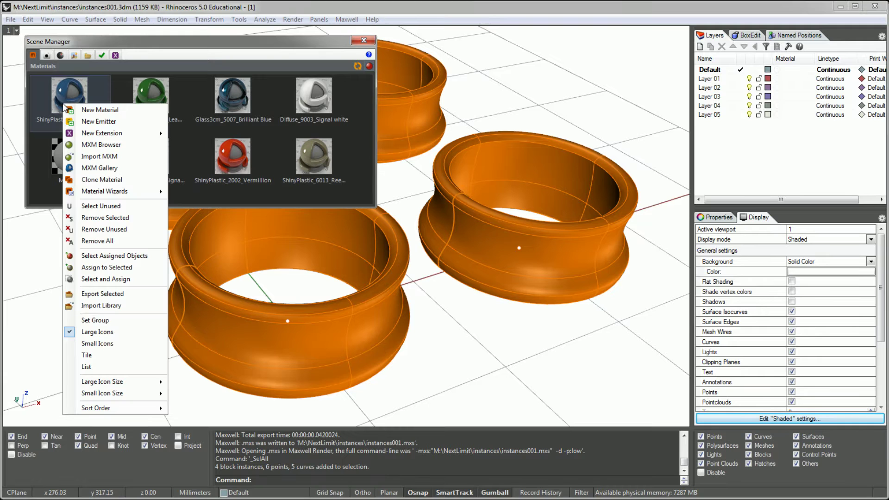
click(132, 273)
click(293, 19)
click(266, 53)
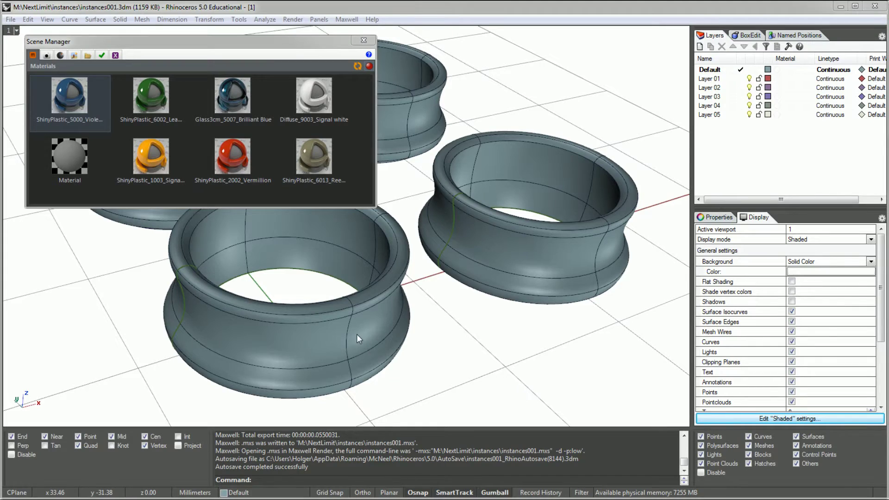
Apply ShinyPlastic_5000_Violet blue to the ring surface inside Block 01 and render the scene again
double_click(357, 335)
drag(124, 86, 480, 75)
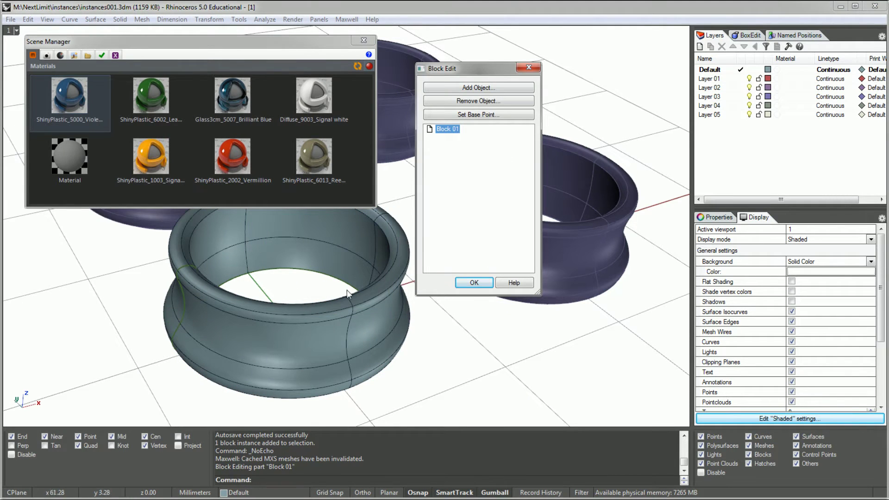
drag(75, 92, 245, 334)
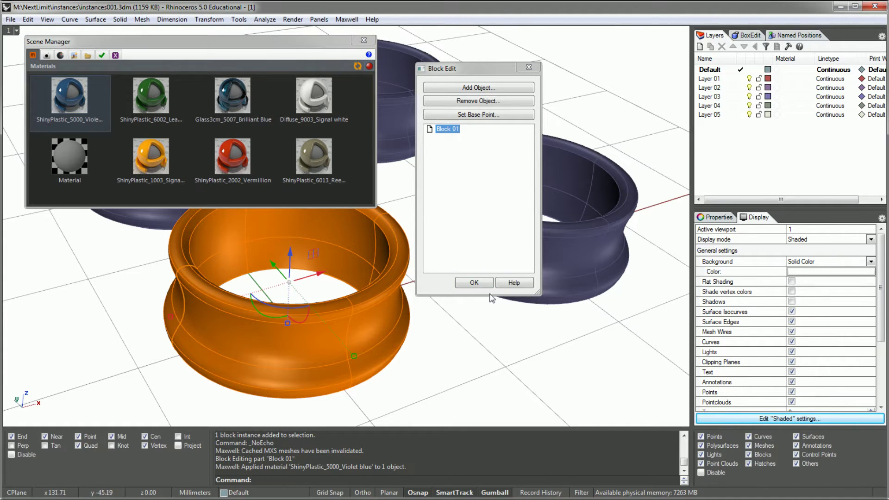
click(474, 283)
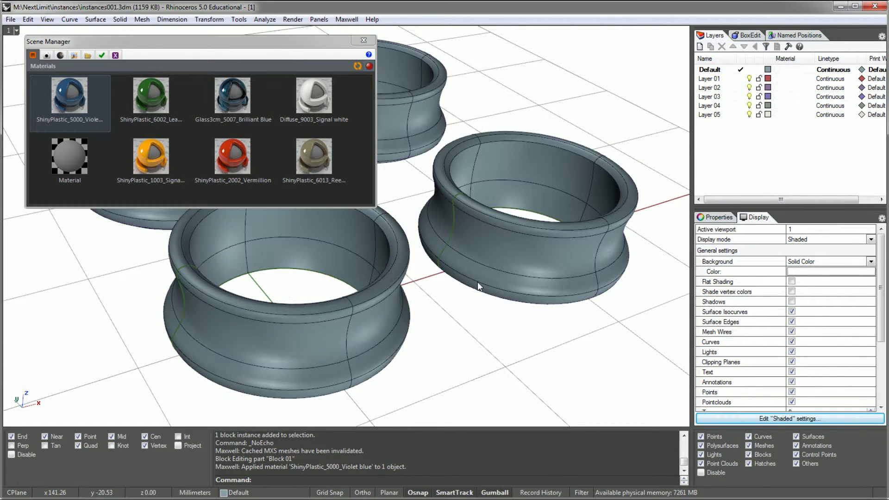
click(293, 19)
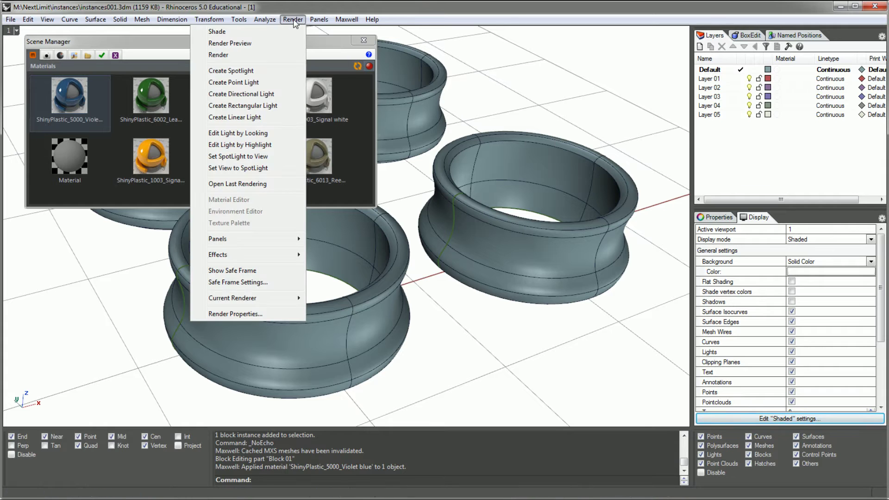
click(263, 55)
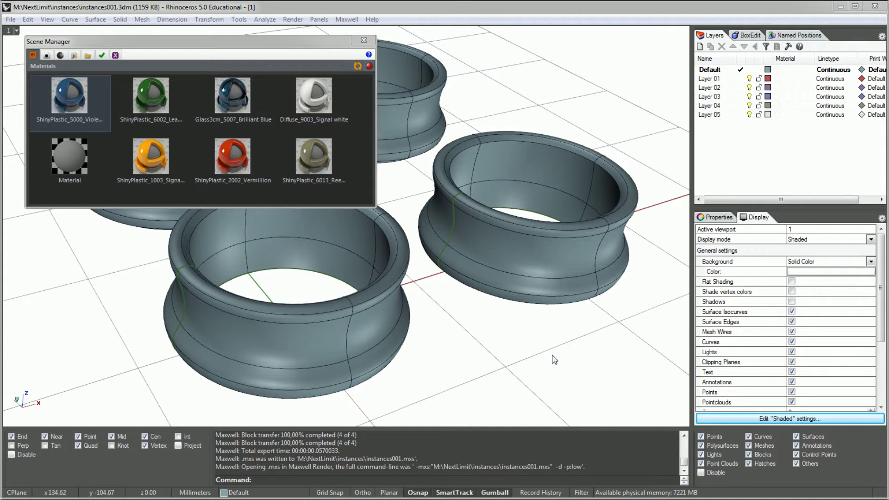
Open Block 01 for editing, set the ring surface's material assignment to Parent, and finish the block edit
double_click(349, 327)
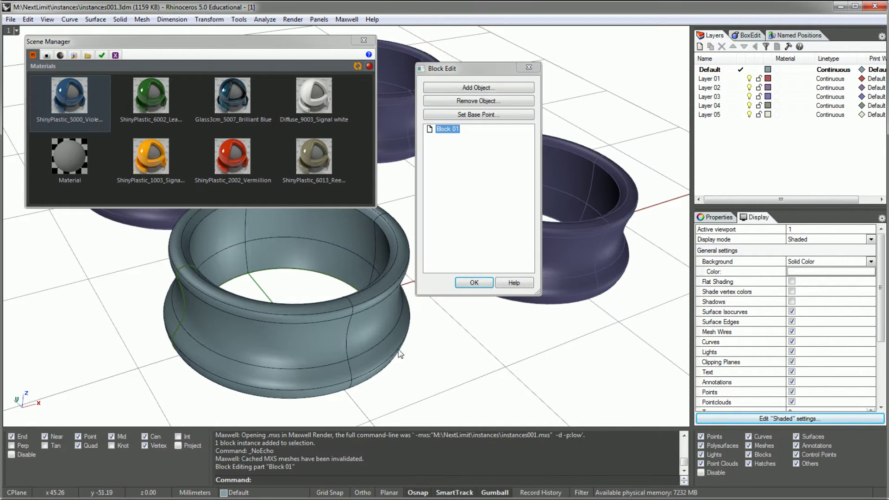
click(370, 336)
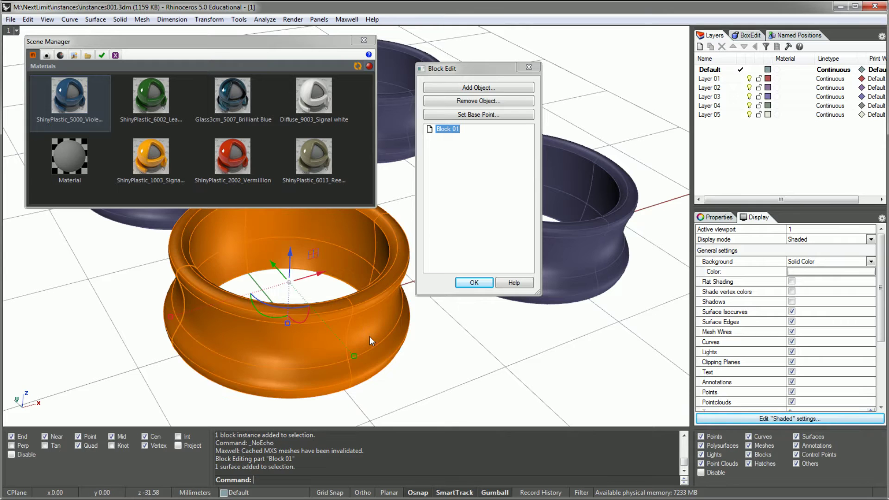
click(717, 218)
click(719, 232)
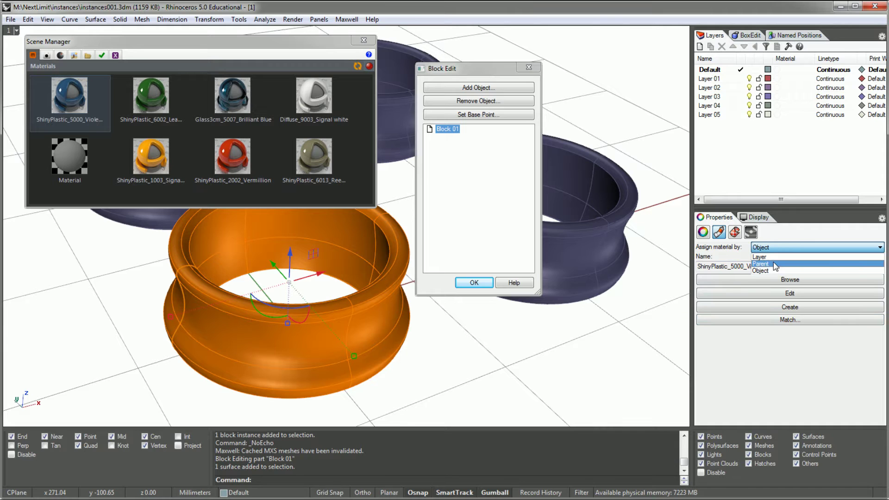
click(776, 267)
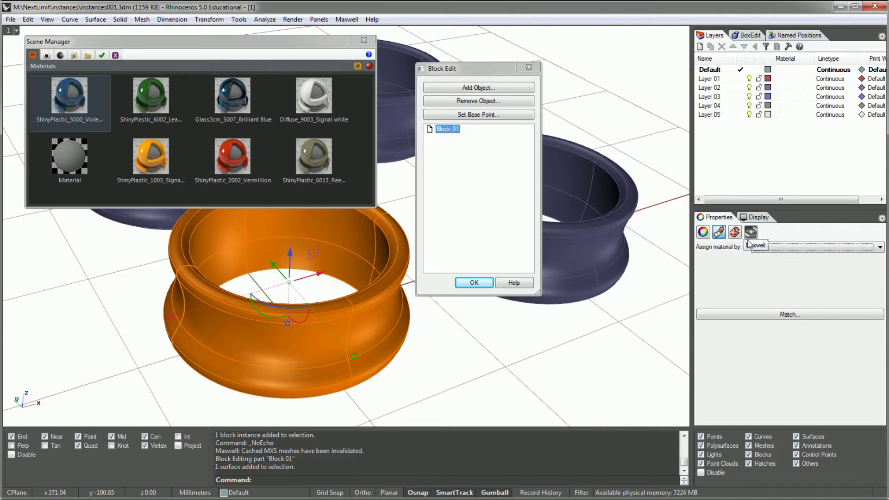
click(475, 282)
Apply the Violet blue, Leaf Green, Signal yellow and Vermillion ShinyPlastic materials to one ring instance each, and render the scene
drag(67, 94, 199, 290)
drag(153, 95, 488, 240)
drag(142, 143, 402, 112)
drag(234, 156, 118, 256)
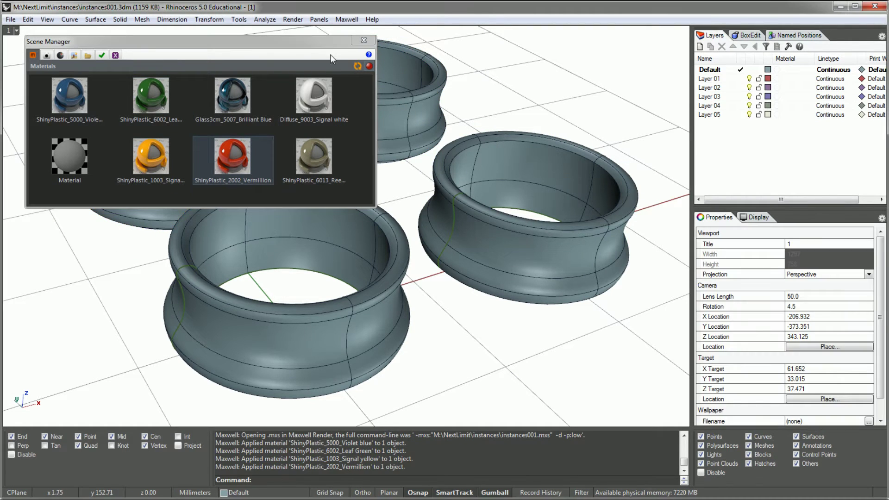
click(293, 20)
click(282, 55)
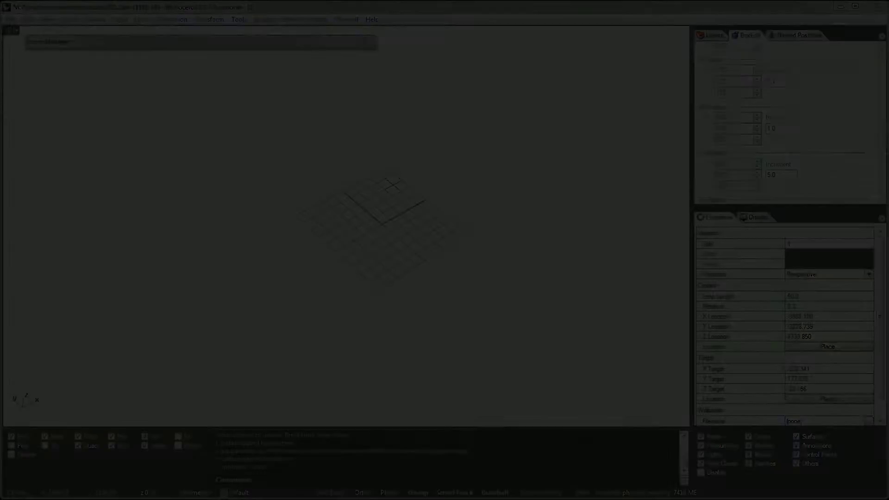
Insert the Eames_fiberglass chair file as an embedded block instance at the origin
click(11, 19)
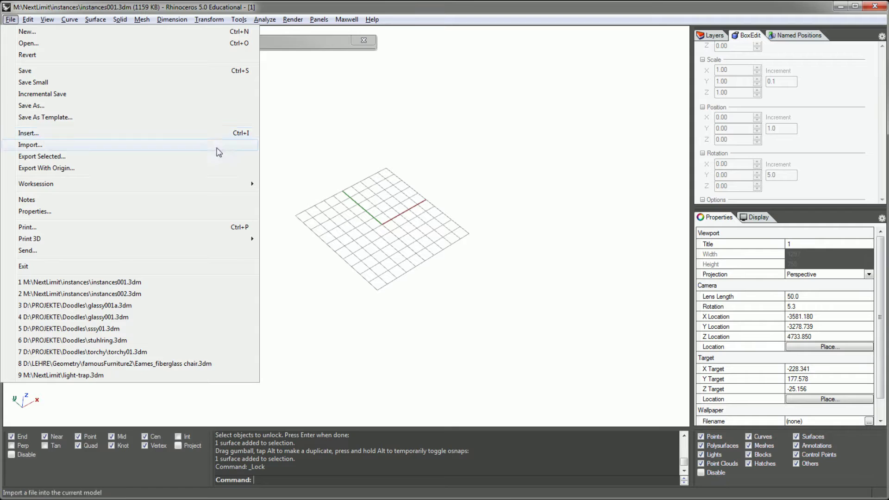
click(283, 153)
drag(0, 199, 565, 208)
drag(440, 315, 178, 248)
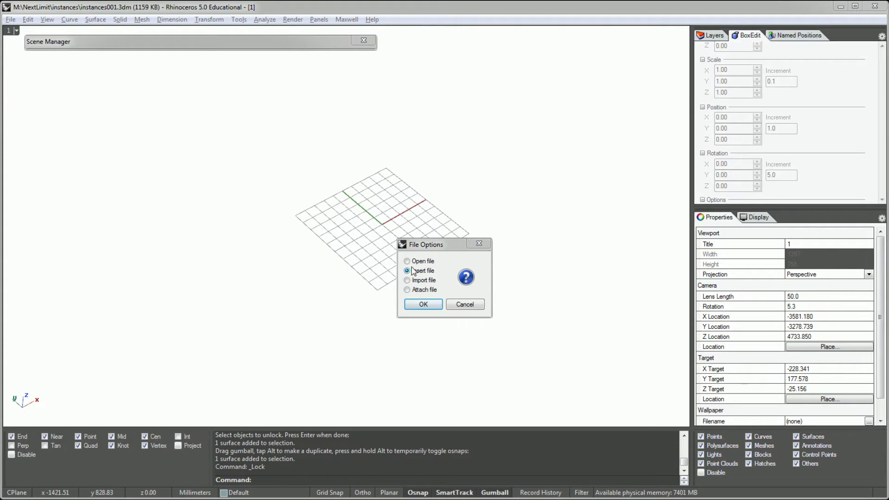
click(423, 305)
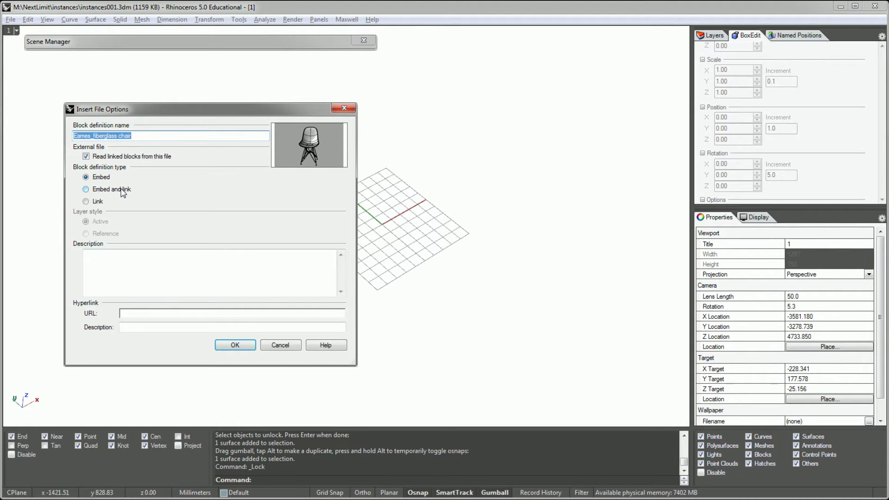
click(241, 346)
click(240, 354)
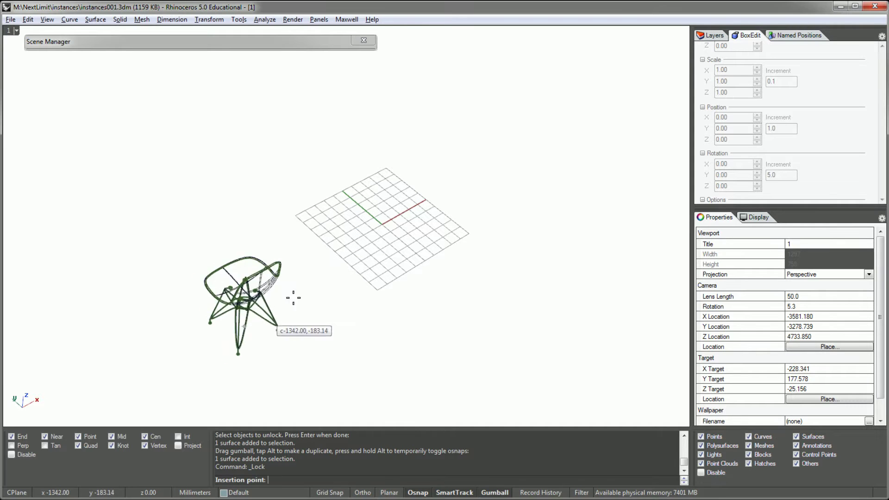
text(0)
key(Return)
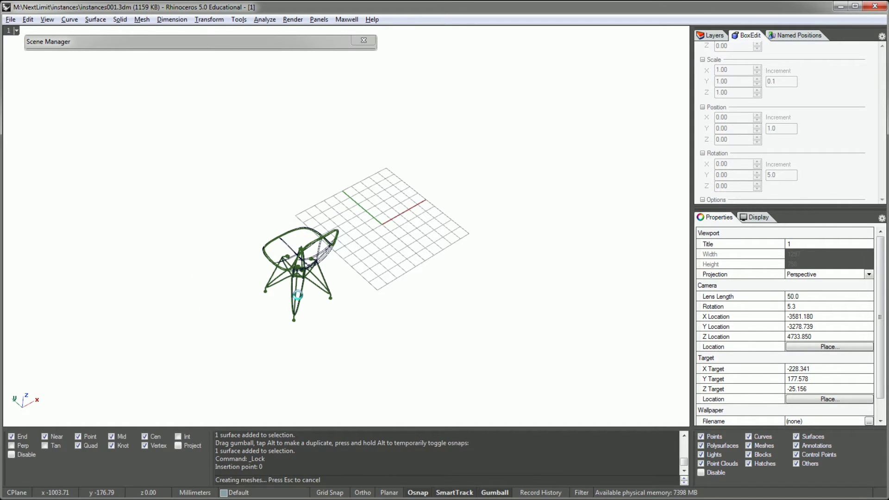
Create a polar array of 7 chair instances around a centre point in front of the chair
right_drag(296, 221, 497, 205)
scroll(497, 205, up, 5)
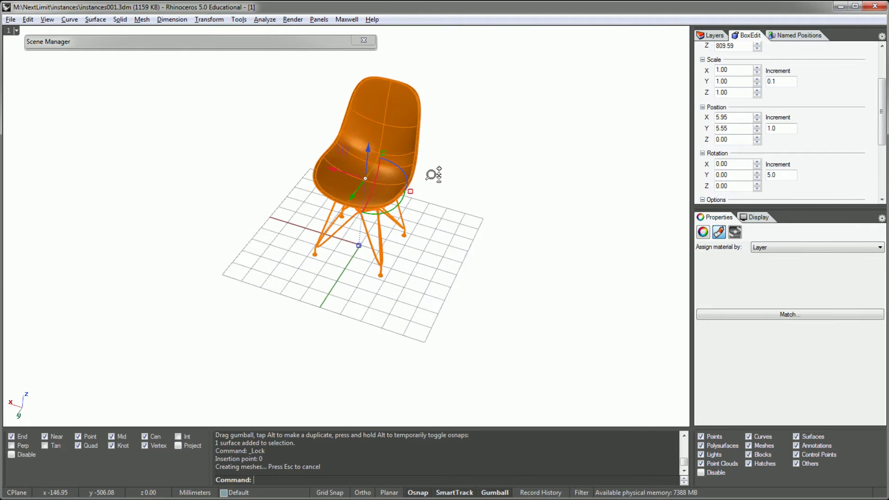
text(arr)
key(Return)
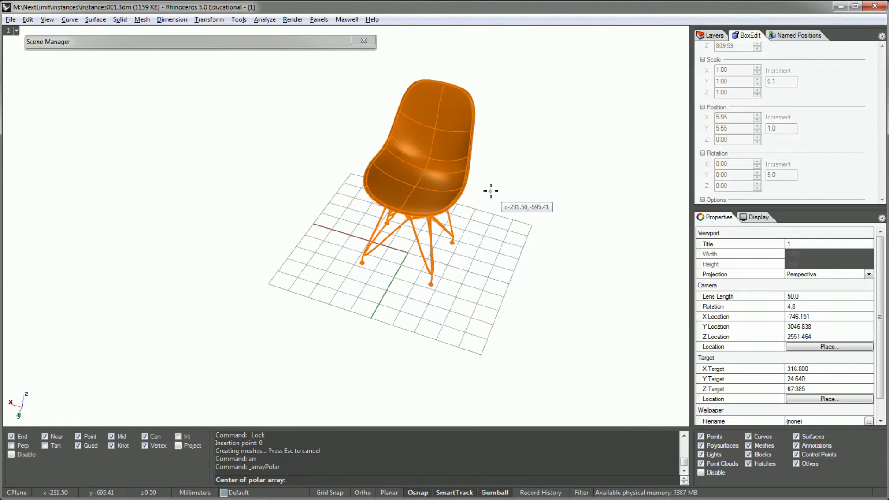
click(351, 339)
text(7)
key(Return)
key(Return)
key(Return)
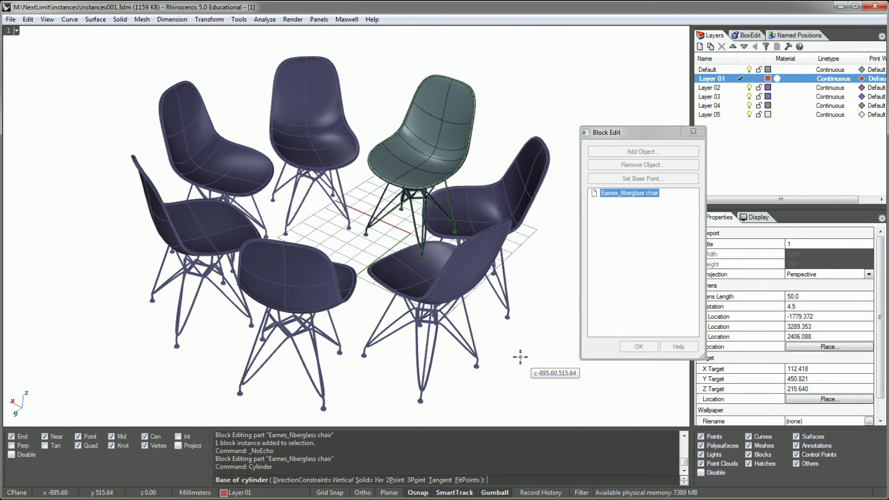
Draw a vertical solid cylinder on Layer 01 from the origin up through the seat while editing the Eames_fiberglass chair block
click(411, 233)
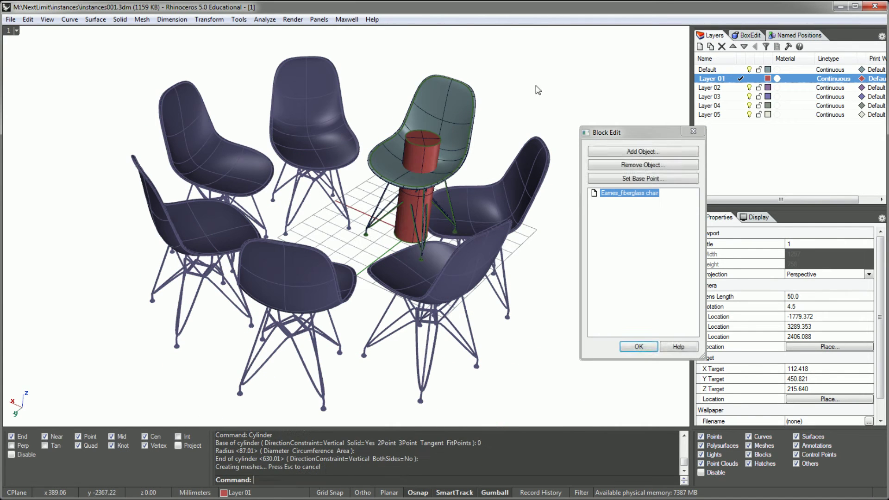
key(Return)
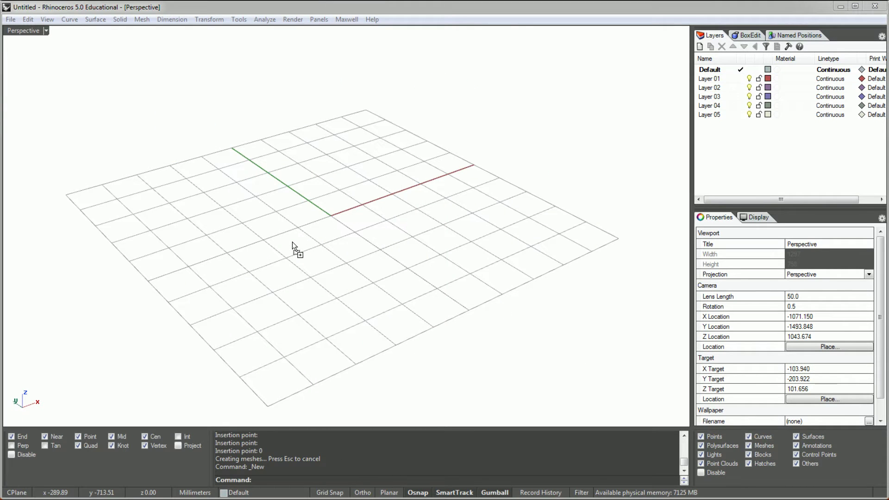
Insert the Eames_fiberglass chair file into the new document as a linked block instance at the origin, with Reference layer style
click(292, 242)
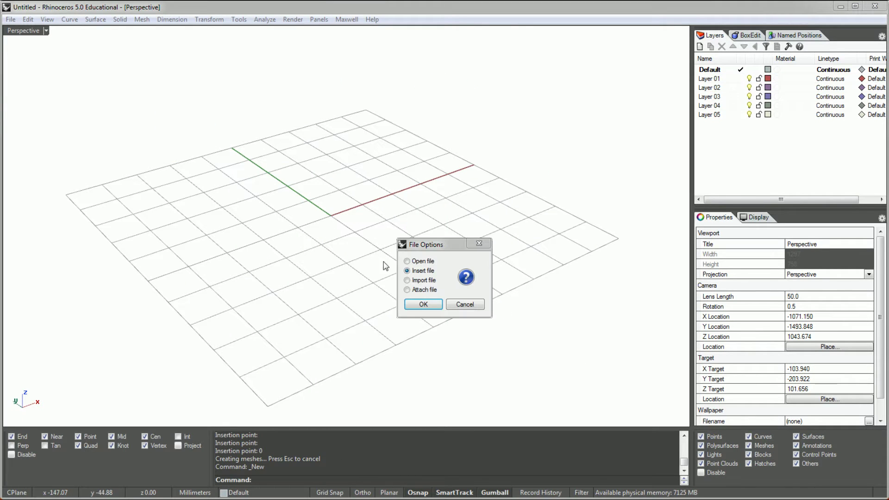
click(423, 305)
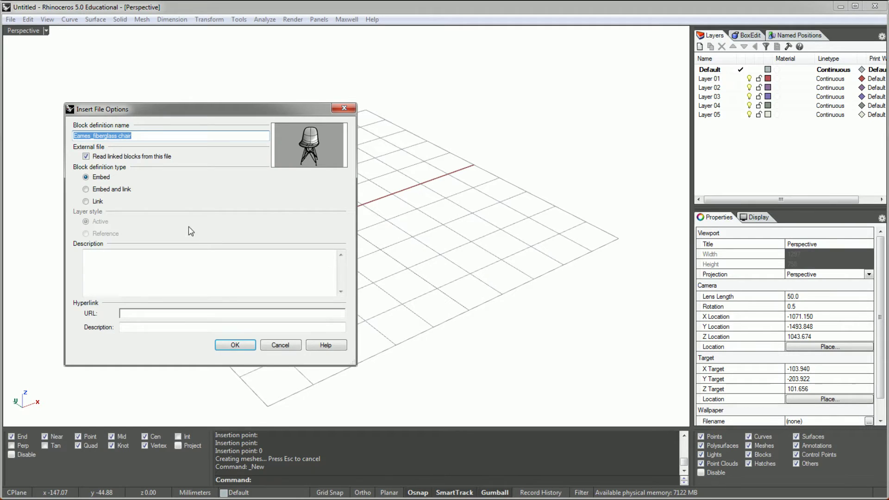
click(87, 201)
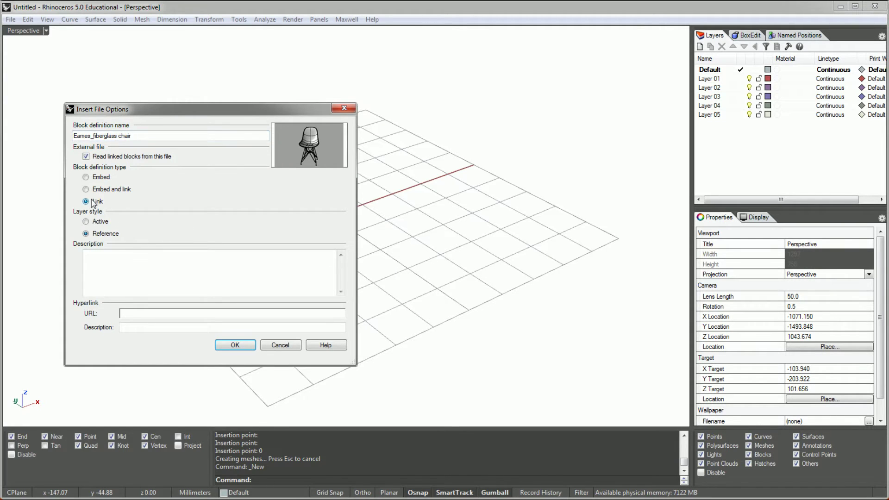
click(236, 345)
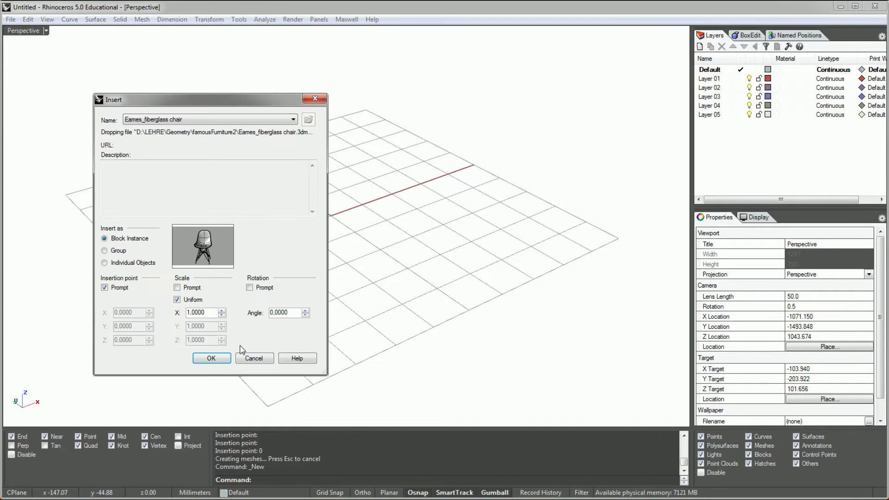
click(208, 358)
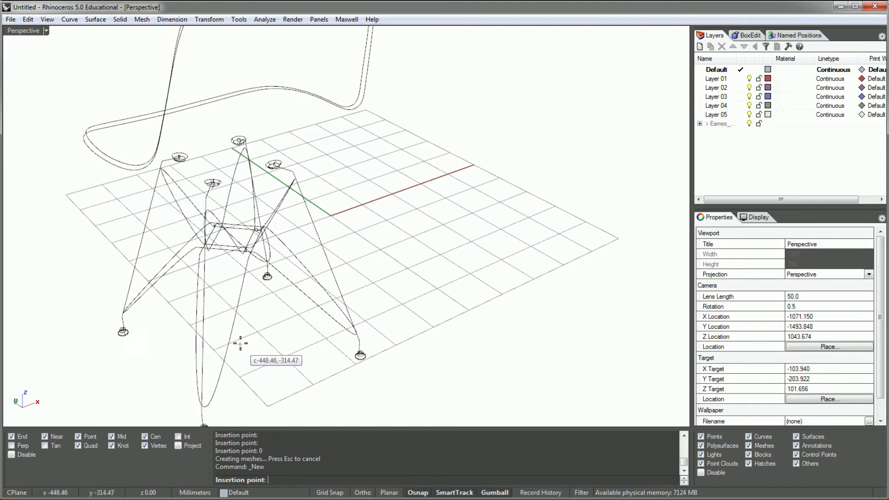
text(0)
key(Return)
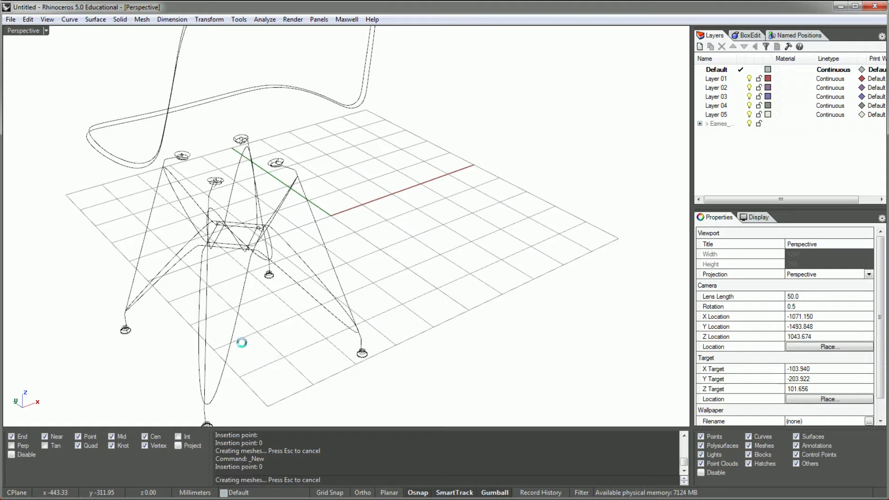
Open the linked chair block for editing in another Rhino session
right_drag(246, 191, 435, 179)
scroll(434, 186, down, 4)
shift+right_drag(454, 207, 429, 283)
click(544, 217)
click(397, 121)
double_click(397, 122)
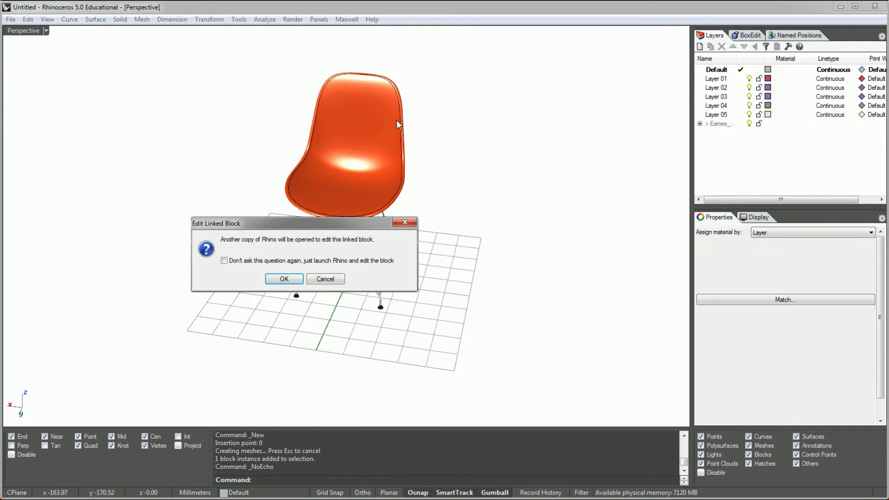
click(284, 279)
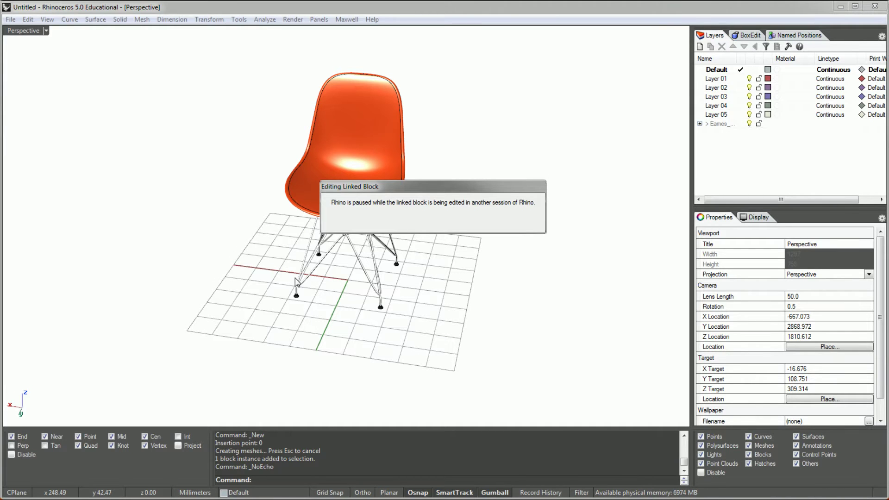
Widen the chair's seat shell in the Front view with the gumball and save the linked source file
double_click(13, 235)
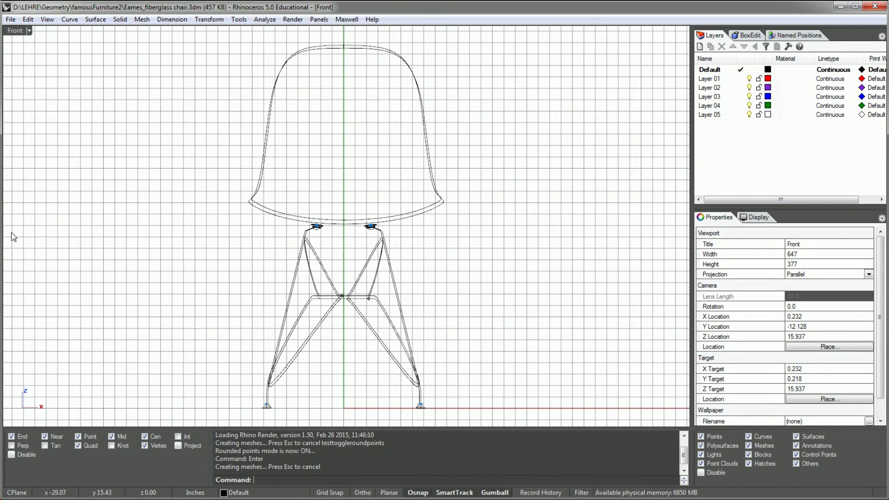
click(261, 155)
drag(246, 138, 206, 138)
click(10, 19)
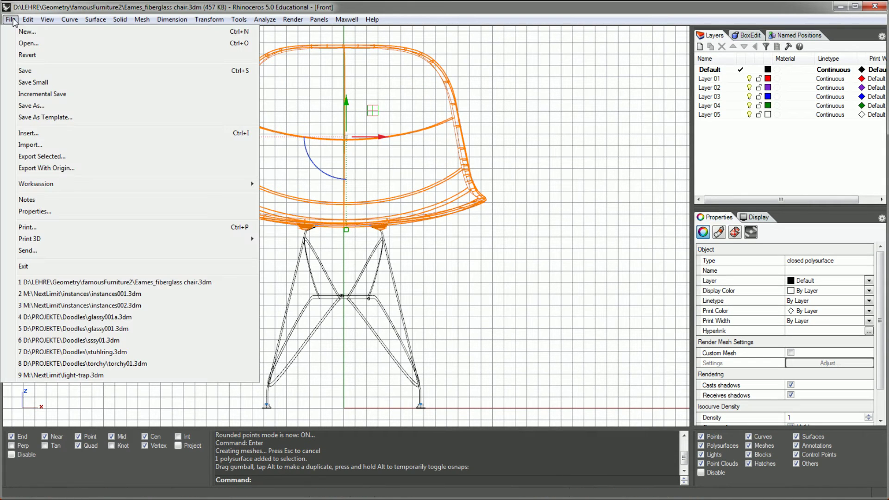
click(26, 70)
click(221, 284)
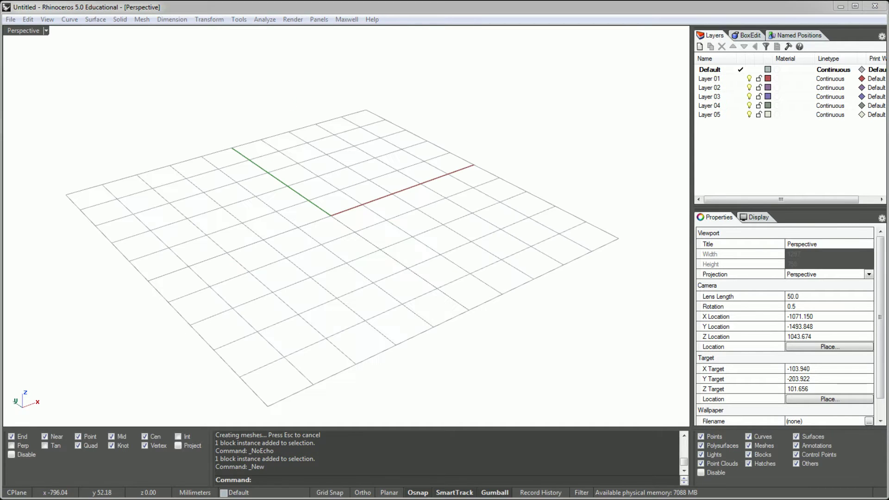
Insert the Eames_fiberglass chair file into the empty document as an Embed and link block instance at the origin
drag(1, 287, 259, 256)
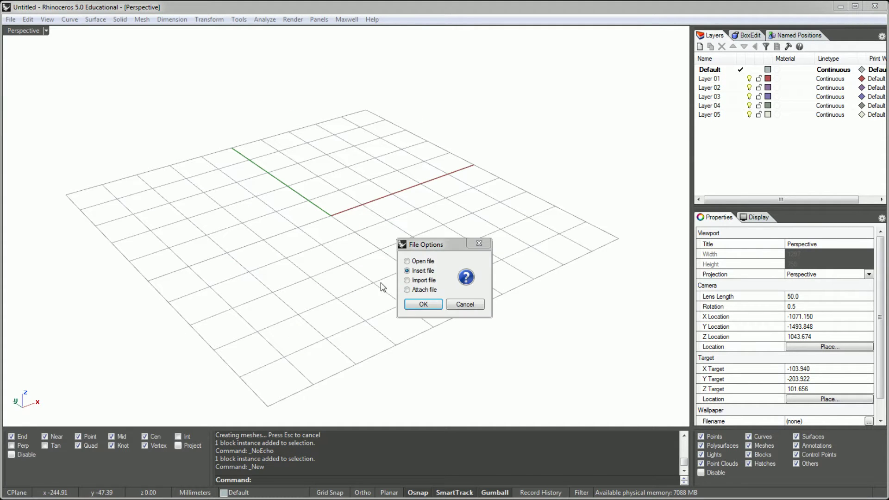
click(429, 307)
click(111, 189)
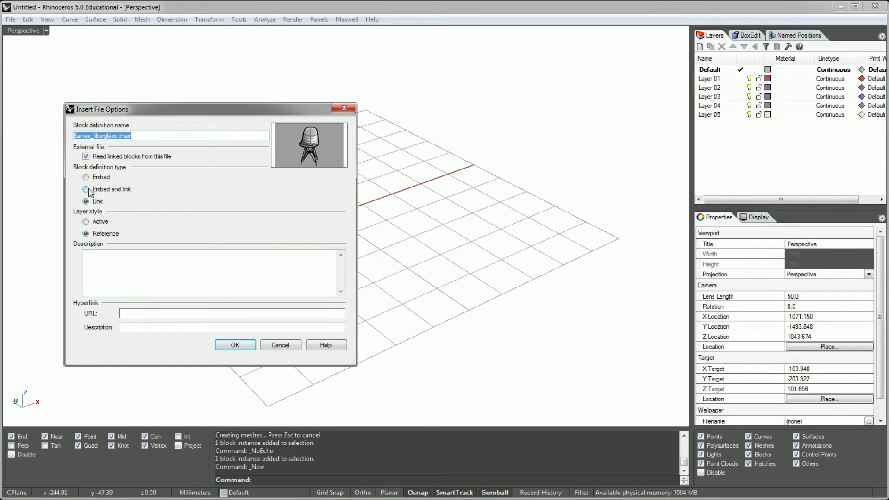
click(236, 345)
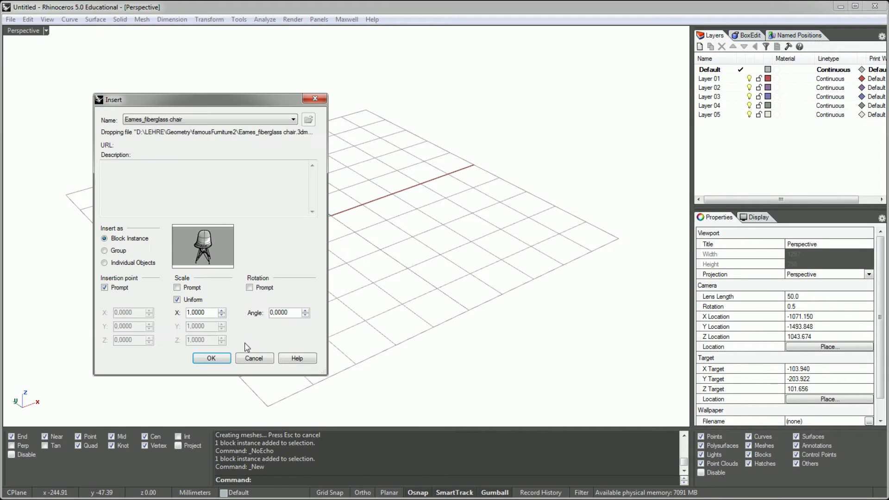
click(225, 363)
text(0)
key(Return)
Open the embedded and linked chair instance for block editing
click(403, 319)
right_drag(393, 265, 440, 258)
click(431, 218)
double_click(430, 217)
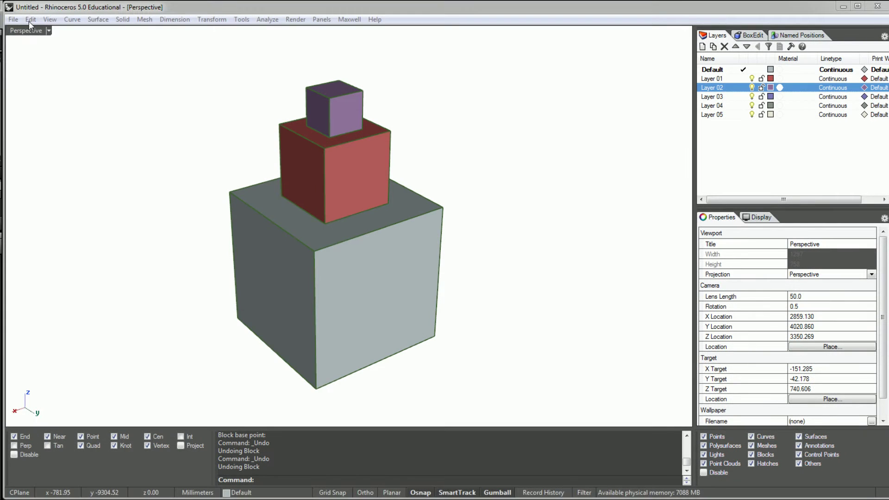
Define the smallest cube on top of the stack as block "1", with its lower front corner as base point
click(30, 20)
mouse_move(56, 207)
click(176, 208)
click(327, 112)
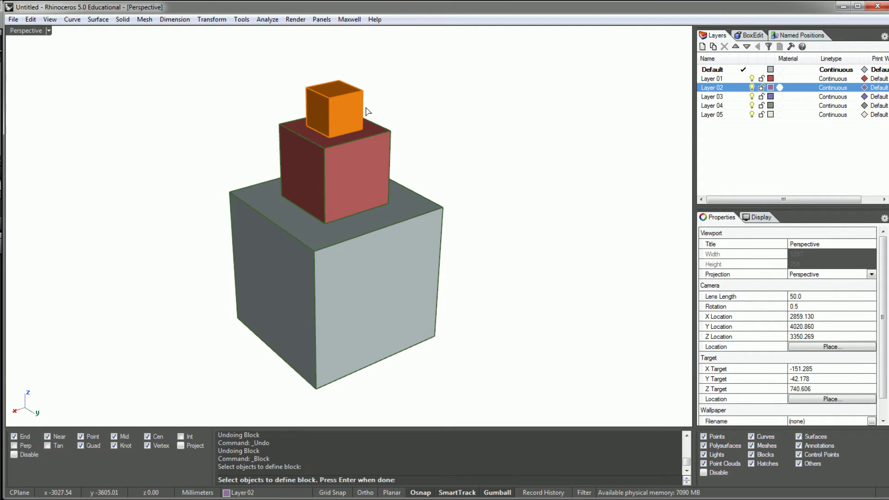
key(Return)
click(326, 149)
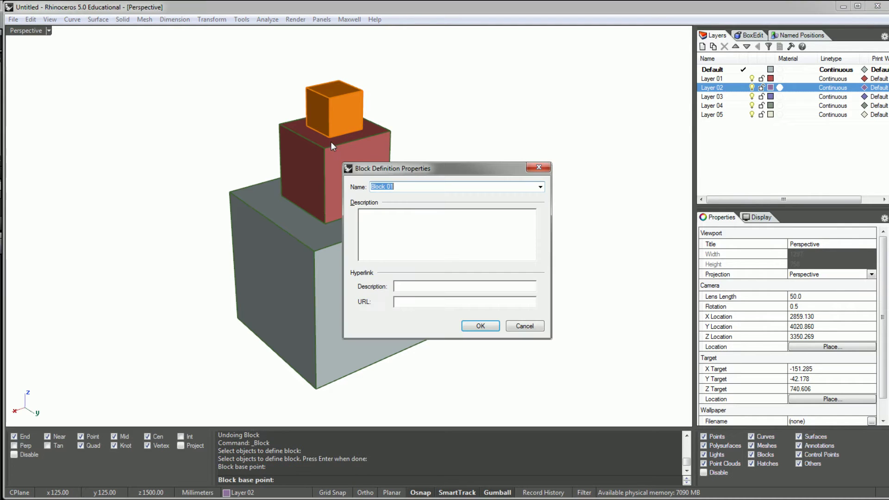
key(Return)
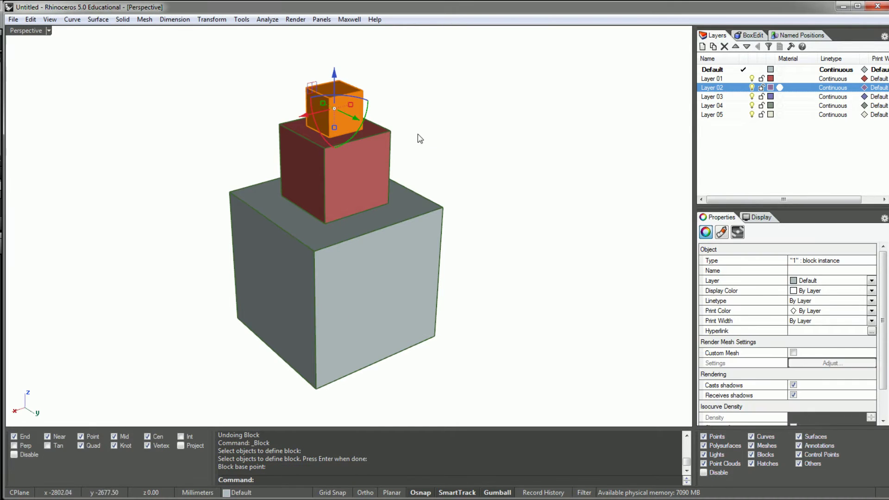
Combine block "1" and the middle cube beneath it into a nested block named "2"
click(368, 111)
click(358, 114)
shift+click(370, 155)
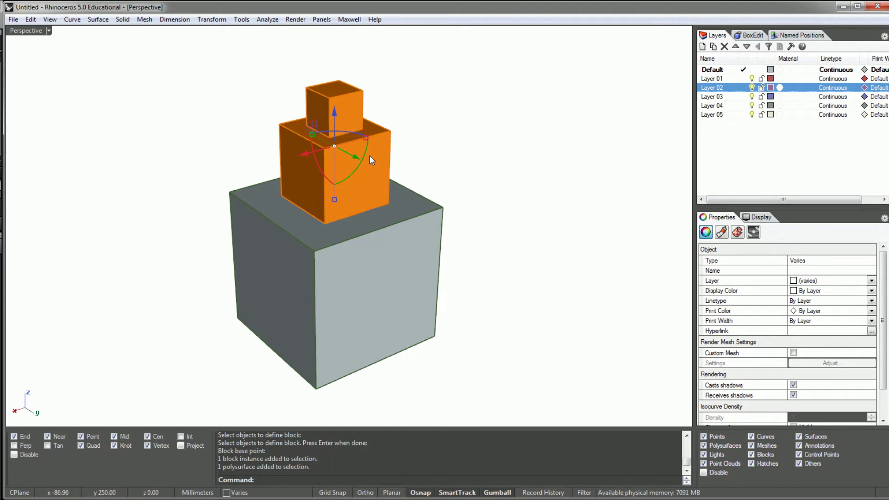
key(Return)
click(362, 180)
text(2)
key(Return)
click(481, 168)
Combine block "2" and the large bottom cube into a nested block named "3", with the large cube's lower front corner as base point
click(366, 195)
shift+click(360, 239)
key(Return)
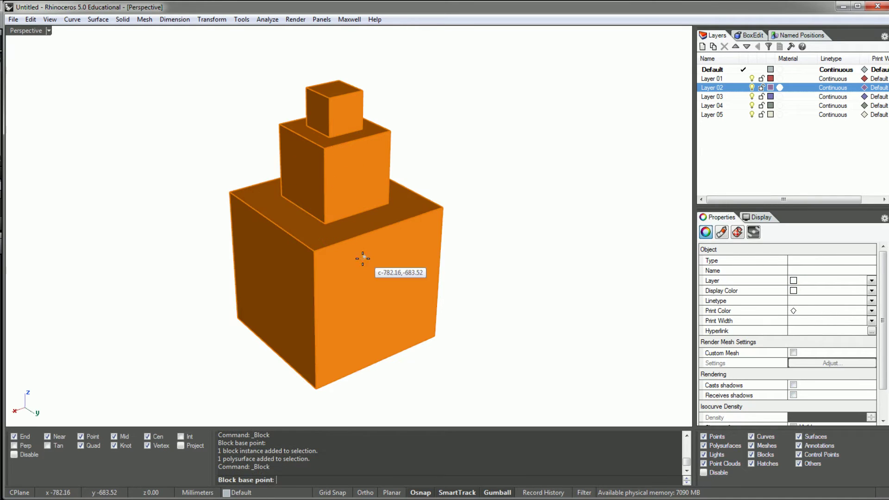
click(323, 395)
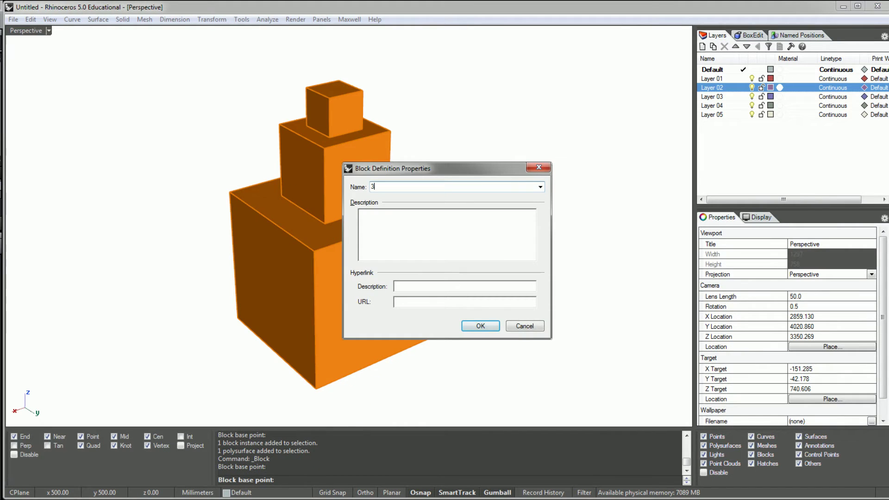
text(3)
key(Return)
click(329, 398)
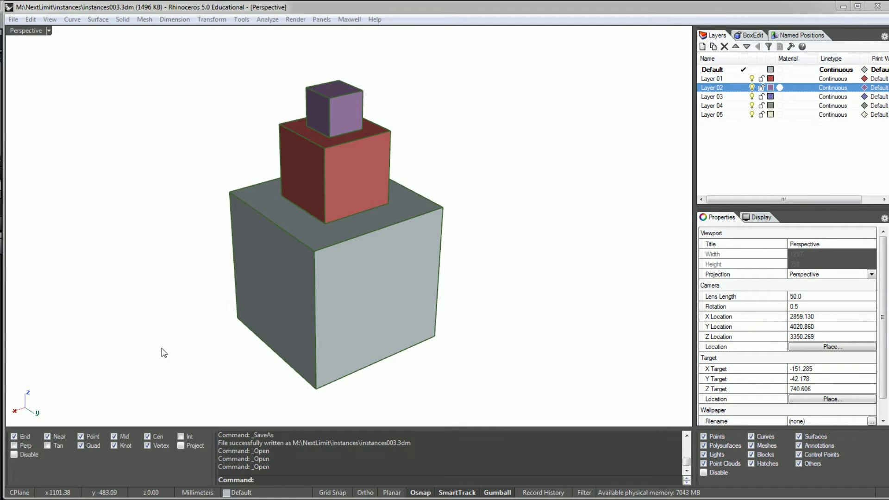
Open the bike model FreerideMTB.STEP from the instances folder, filtering for STEP files
click(13, 20)
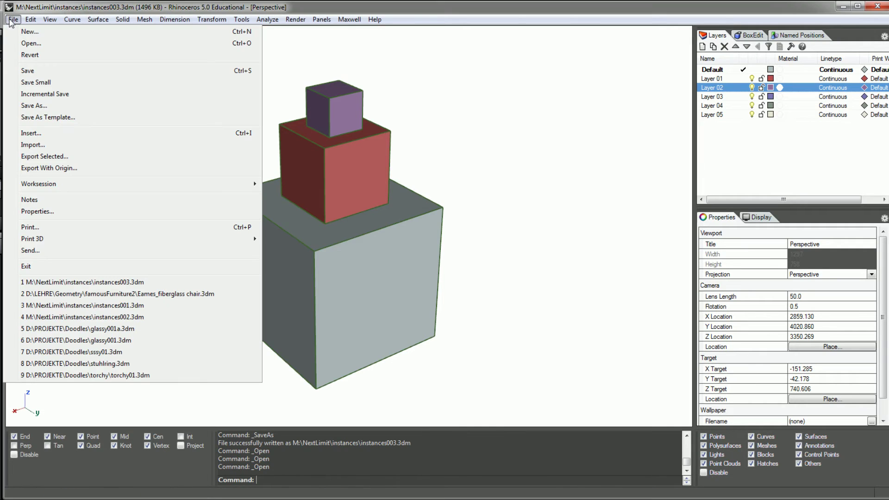
click(28, 43)
click(503, 343)
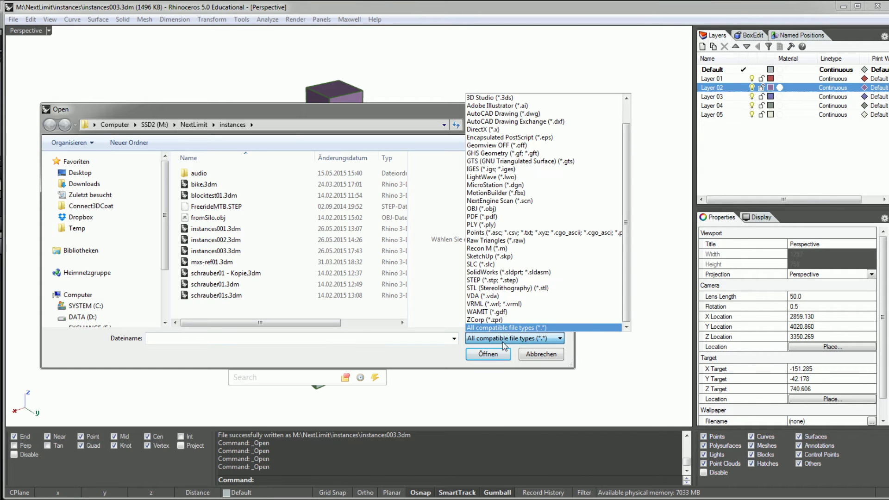
click(489, 280)
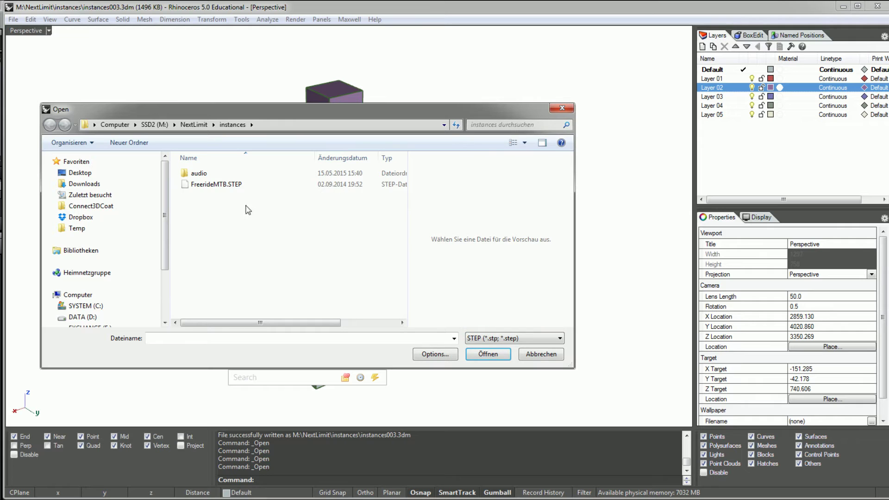
click(216, 185)
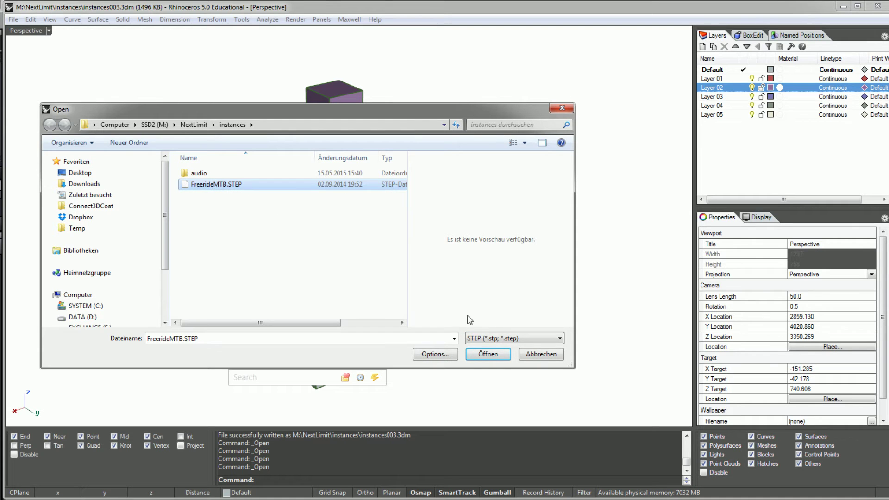
click(488, 354)
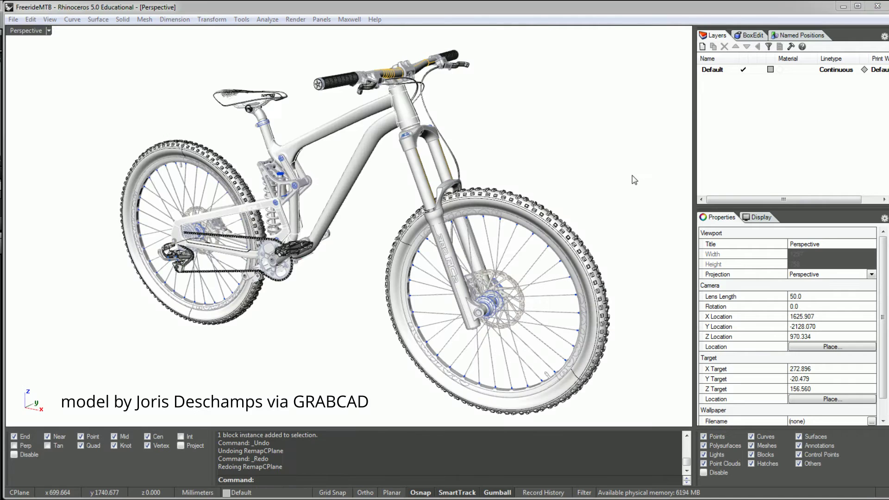
Explode the FreerideMTB block instance one level into its nested parts
click(577, 254)
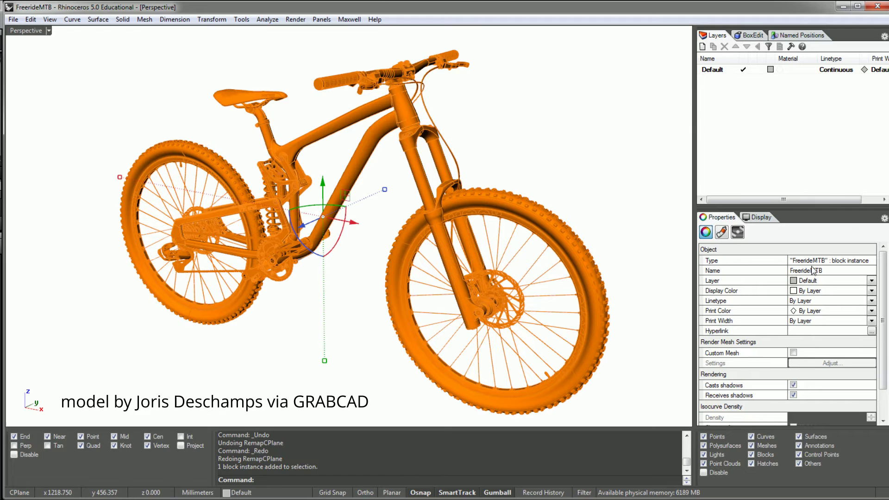
click(29, 21)
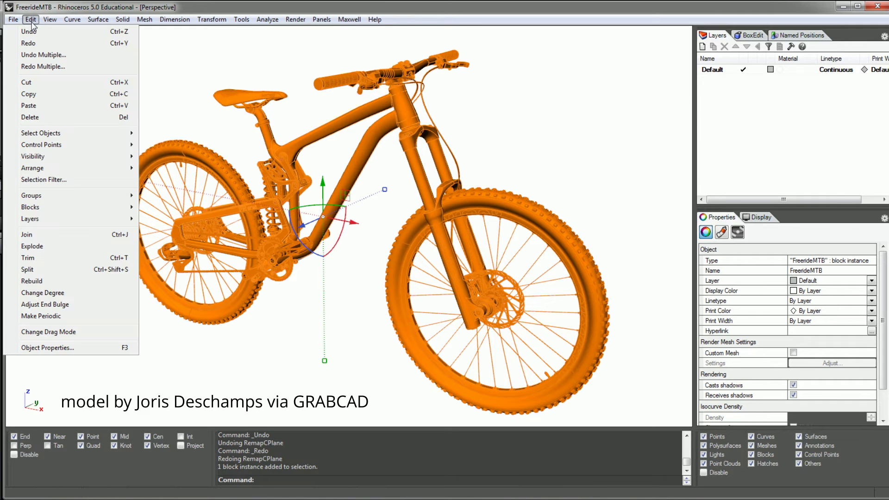
click(38, 250)
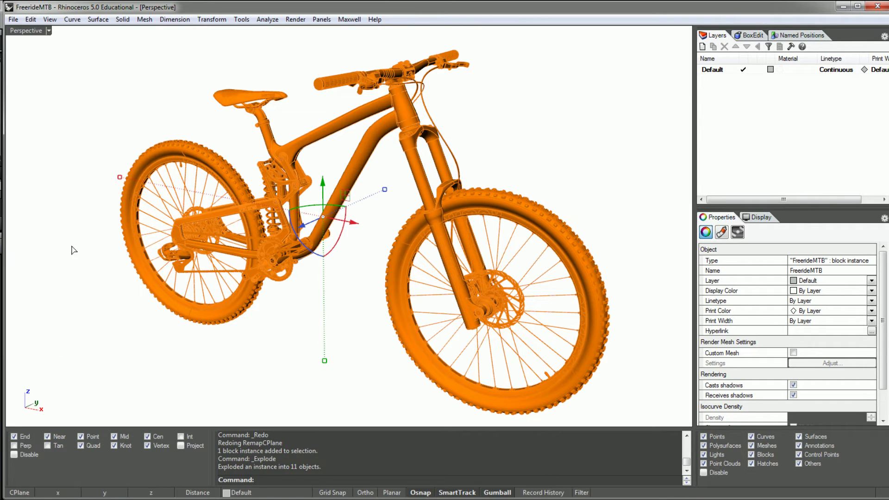
key(Escape)
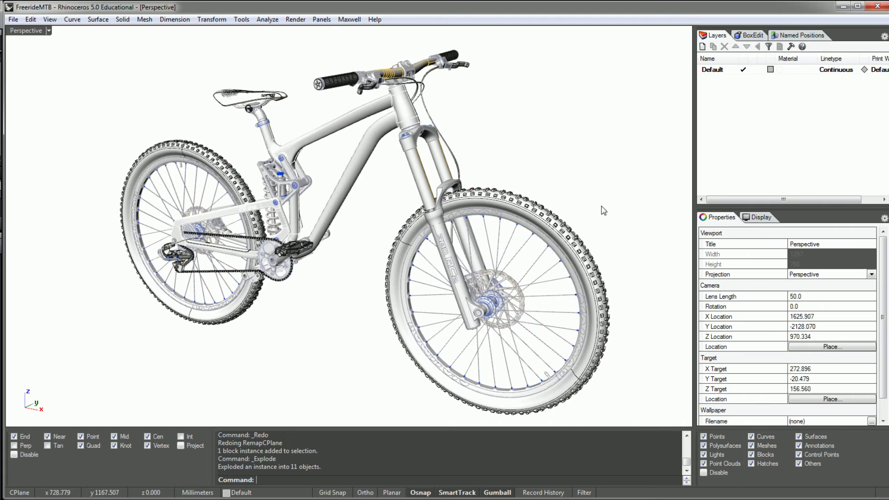
Check the object type of the bike's front wheel and rear wheel in their properties
click(559, 217)
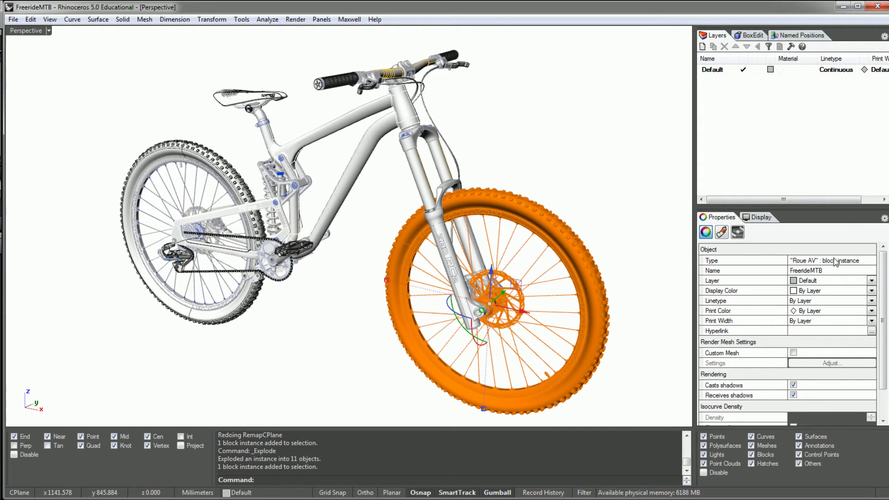
click(225, 175)
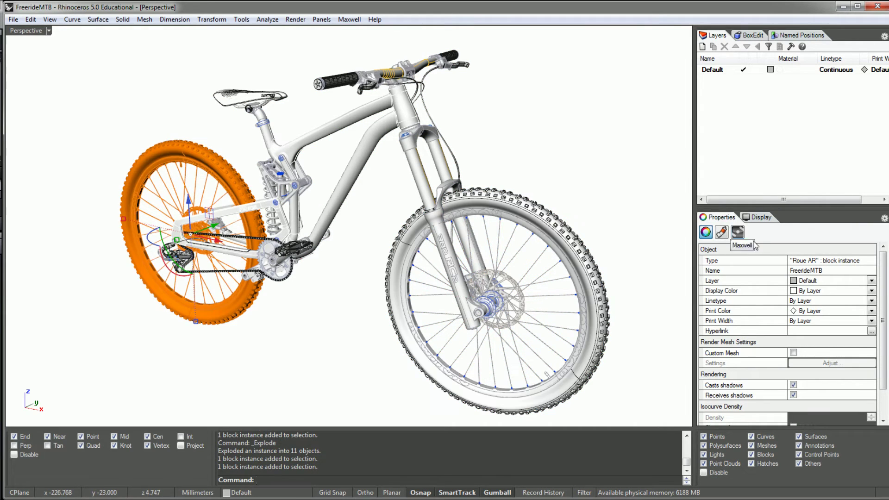
click(219, 84)
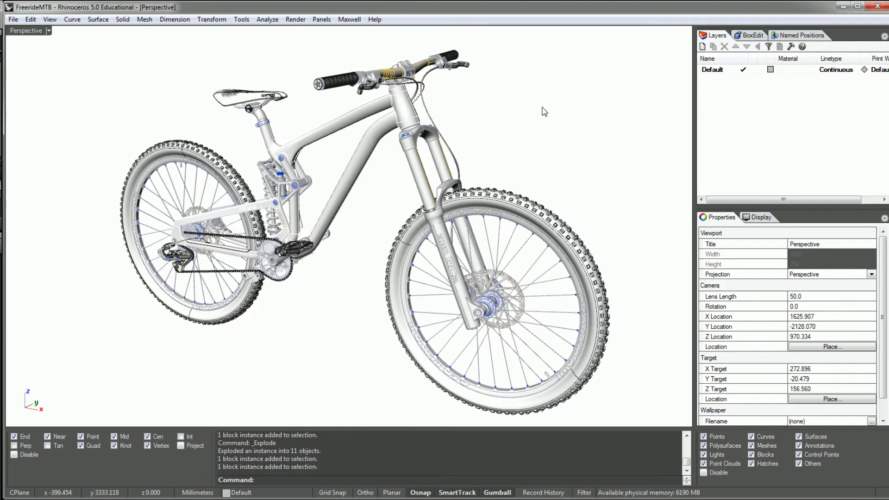
Select all parts of the bike to check their object types and look through the available block commands
right_drag(468, 135, 503, 138)
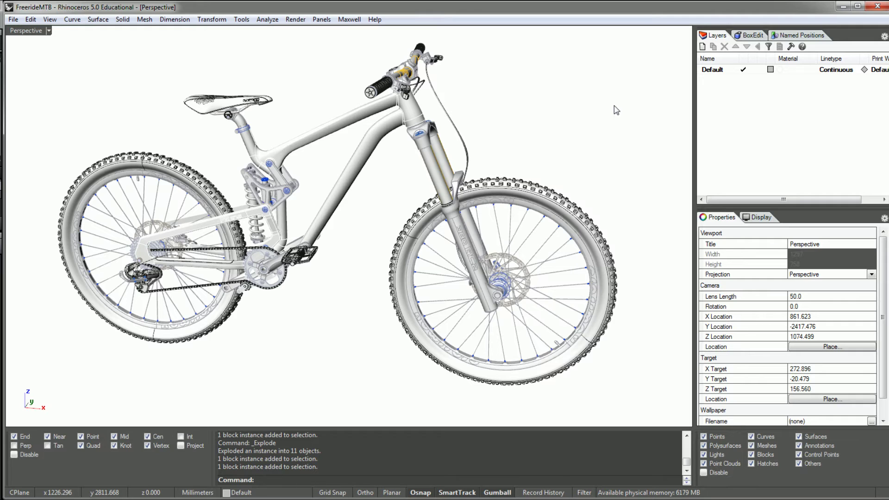
drag(655, 58, 37, 383)
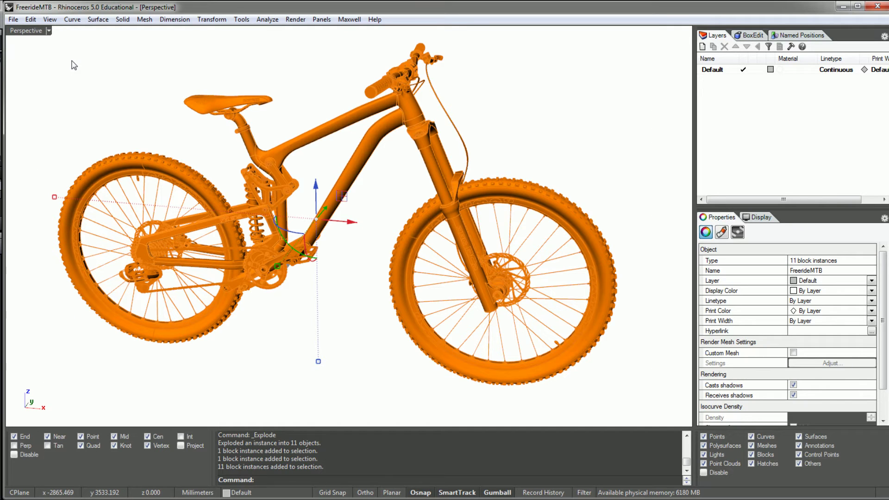
right_drag(134, 82, 199, 59)
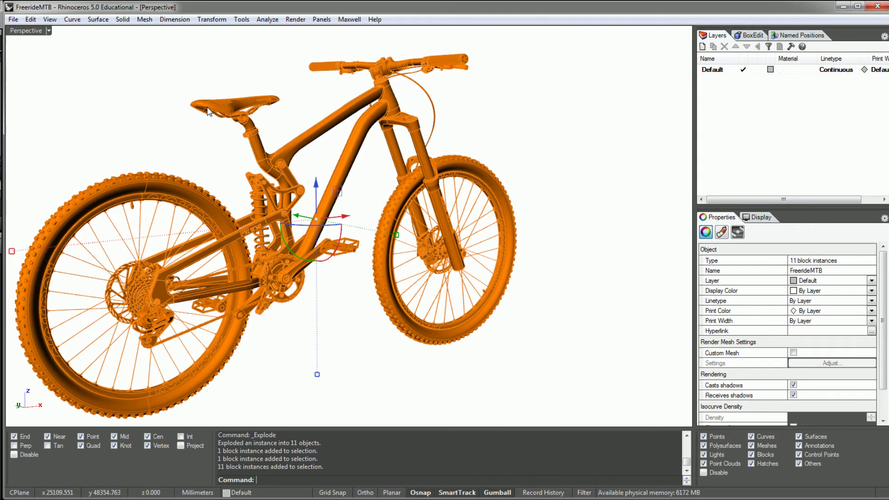
click(31, 19)
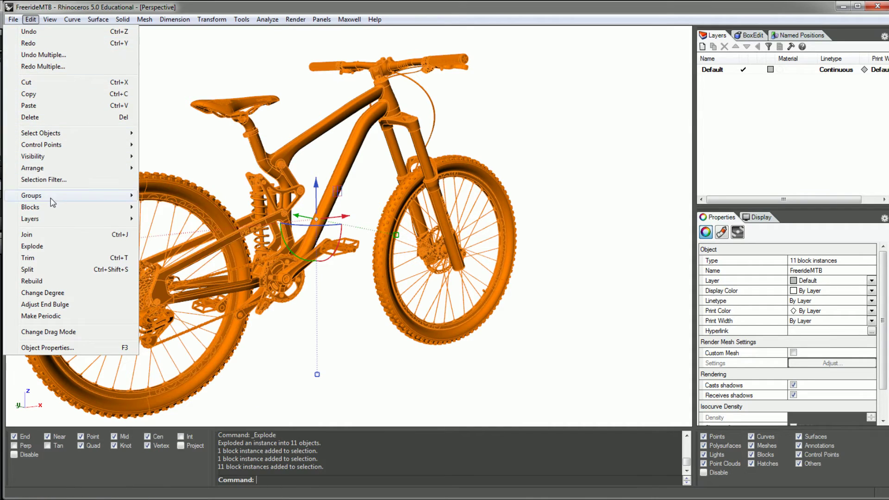
mouse_move(61, 212)
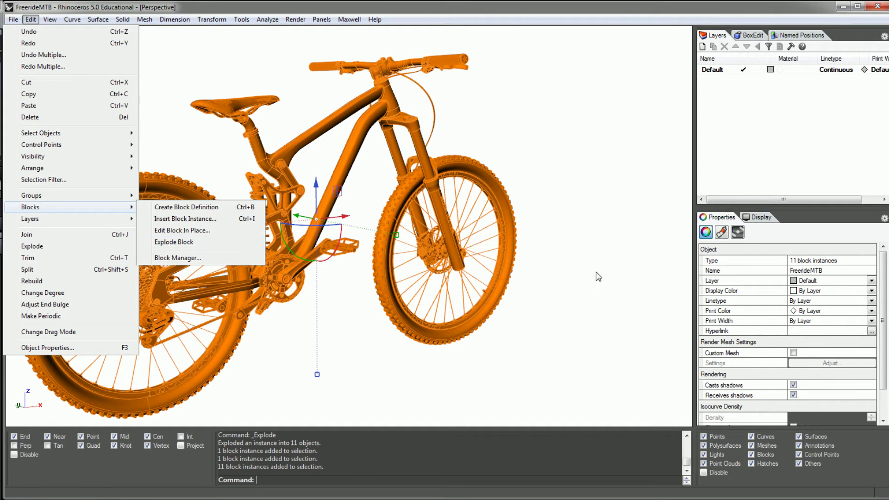
click(611, 264)
click(611, 264)
Examine the rear wheel block up close, including its hub, sprockets, chain and brake disc from both sides
right_drag(625, 231, 137, 273)
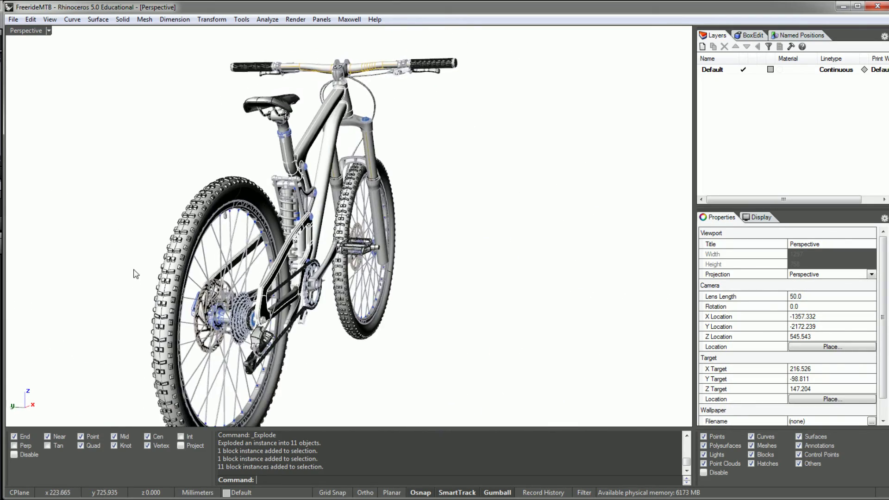
scroll(229, 294, up, 5)
scroll(229, 294, up, 6)
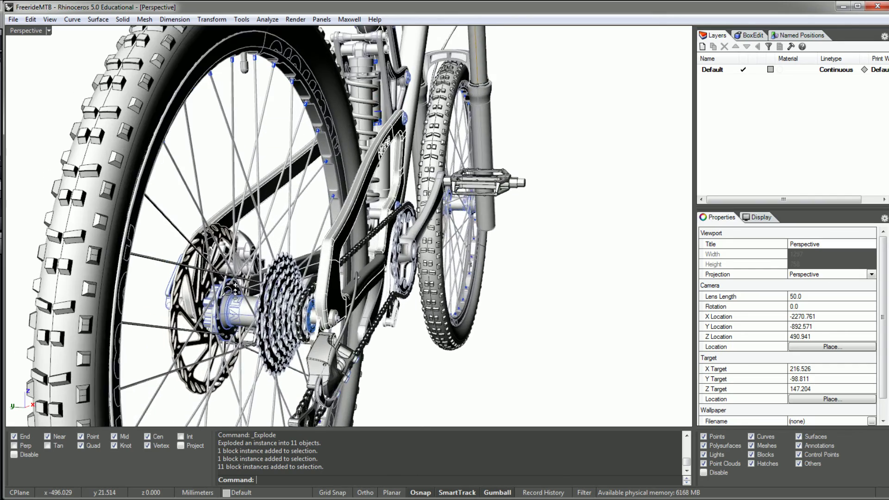
scroll(231, 282, up, 3)
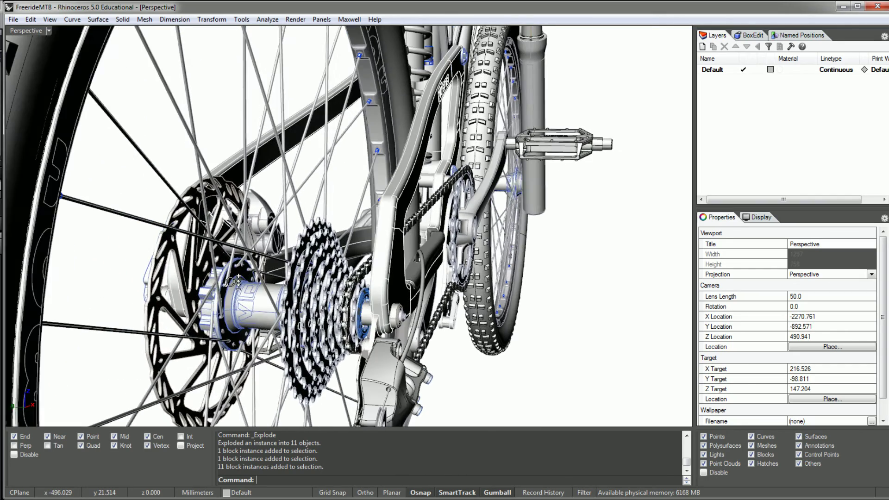
click(137, 223)
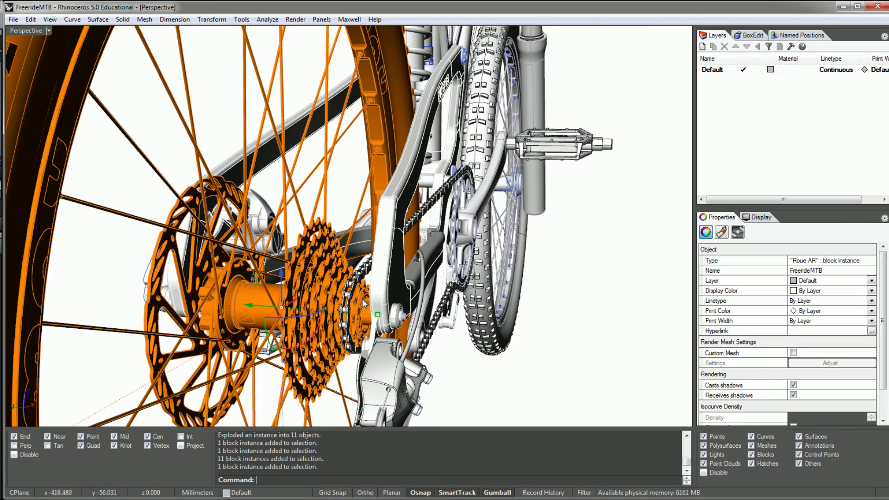
scroll(381, 268, up, 2)
scroll(381, 268, up, 6)
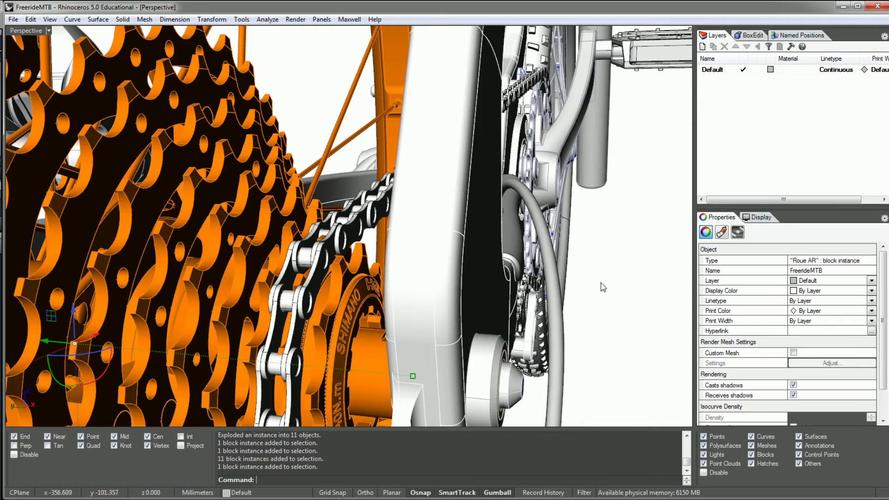
ctrl+right_drag(610, 167, 549, 284)
key(Escape)
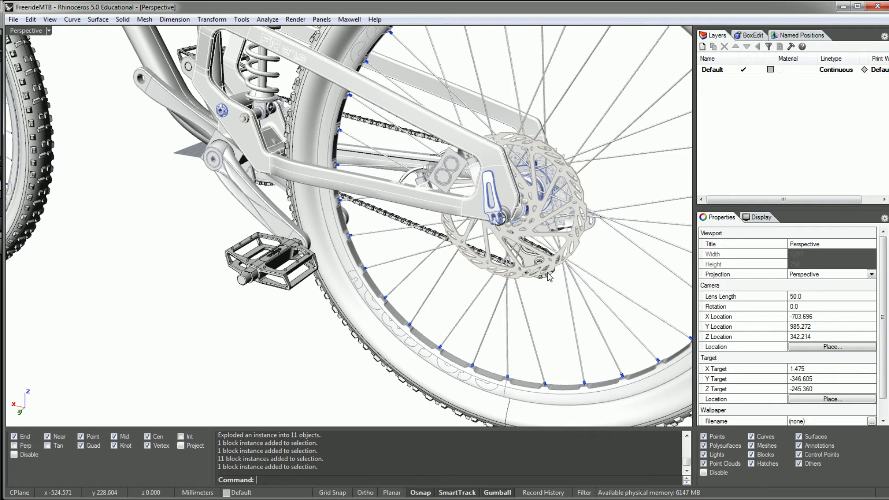
click(546, 272)
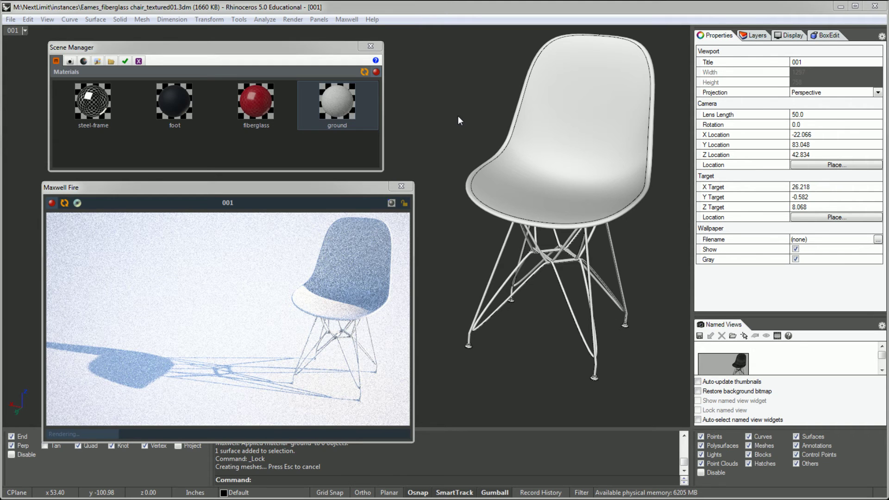
Apply the fiberglass material to the chair's seat shell, steel-frame to its wire legs and foot to its four feet, and save the file
drag(256, 101, 563, 79)
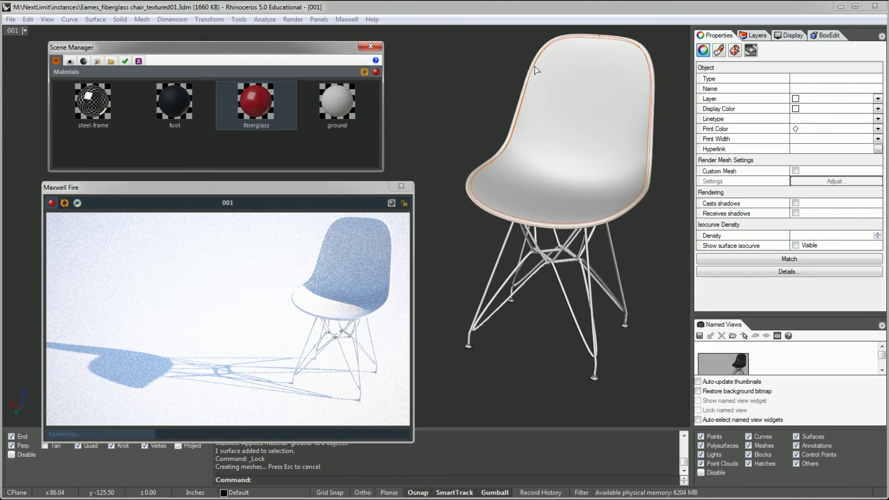
drag(92, 101, 482, 297)
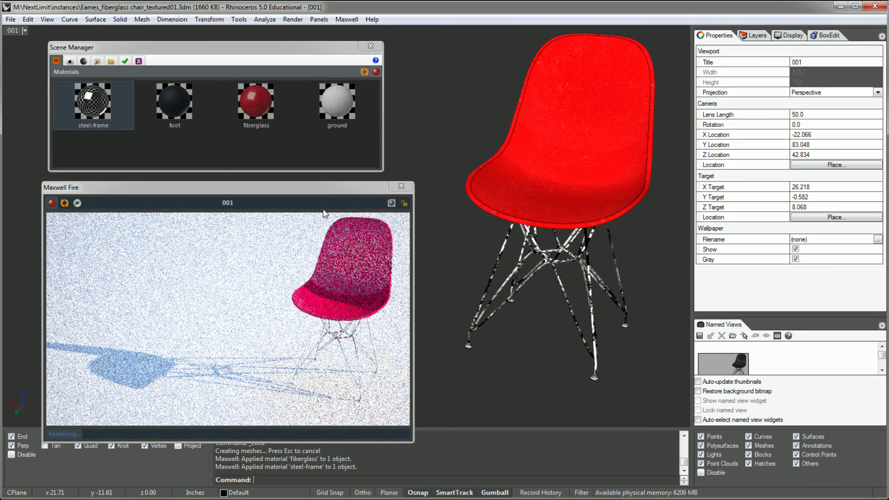
drag(176, 112, 471, 348)
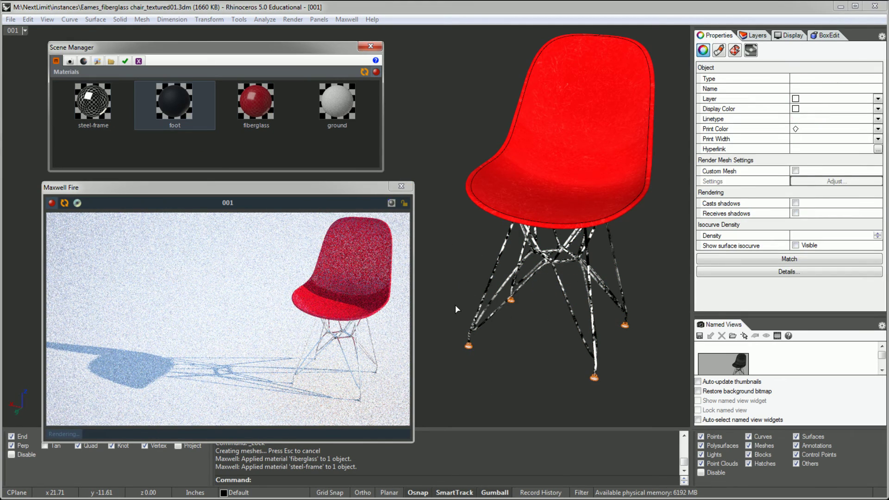
click(10, 20)
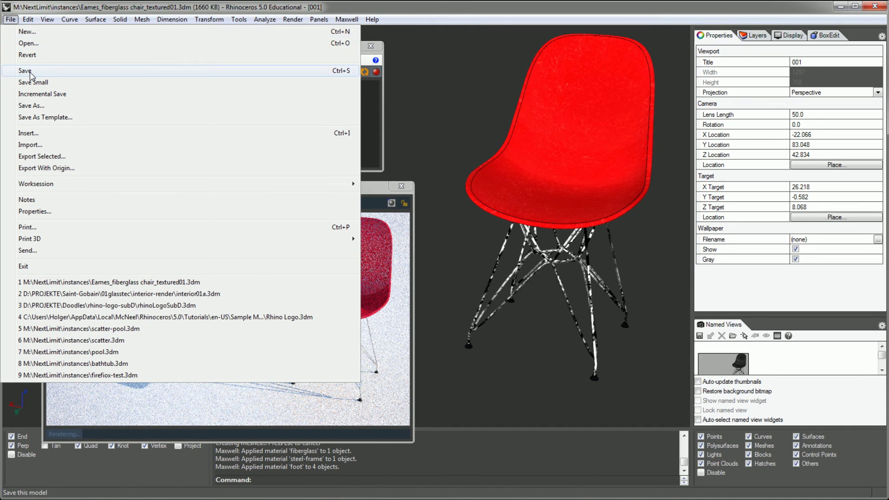
click(28, 71)
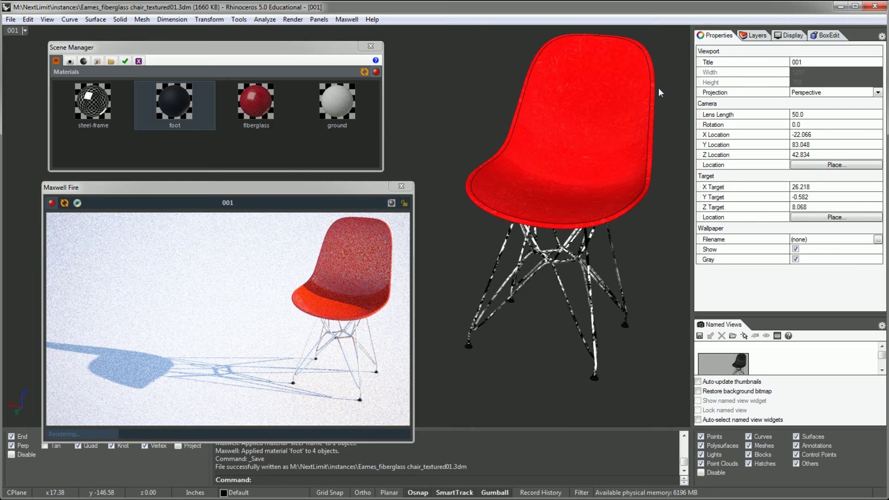
Select all parts of the chair and export only the selected objects as an MXS file, overwriting the existing Eames_fiberglass chair_textured01.mxs
drag(681, 38, 422, 406)
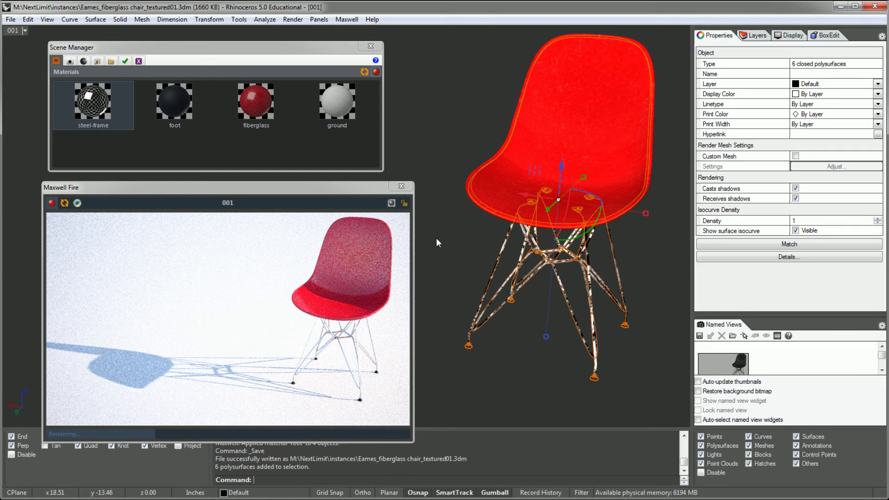
click(352, 17)
mouse_move(337, 43)
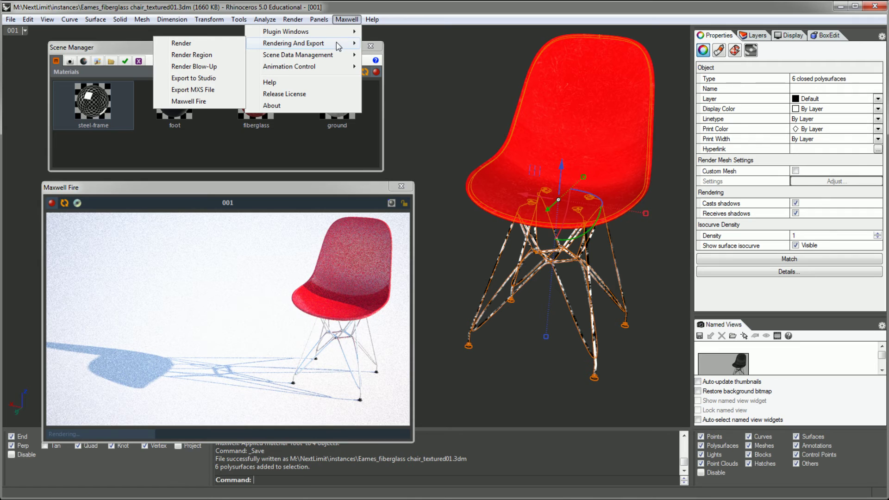
click(213, 90)
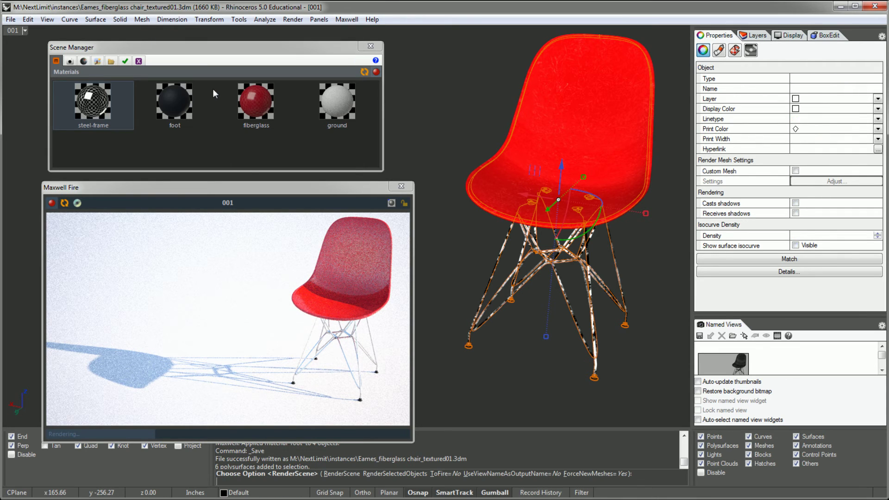
click(384, 473)
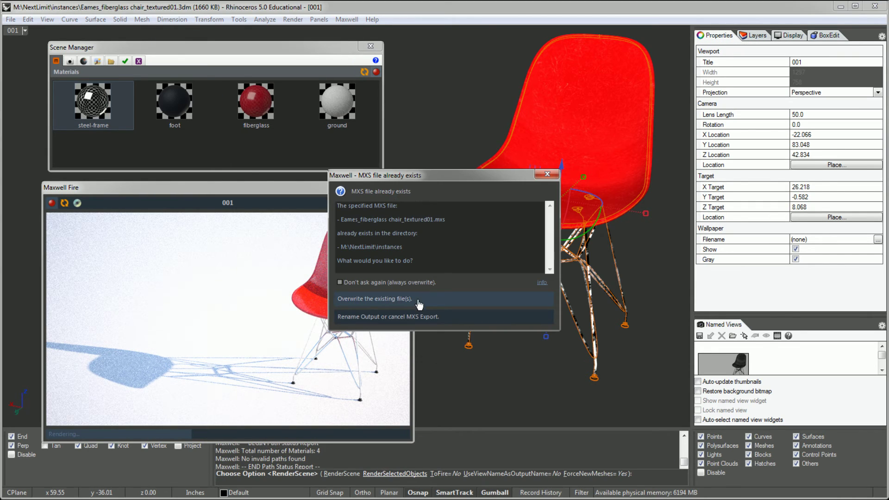
click(419, 307)
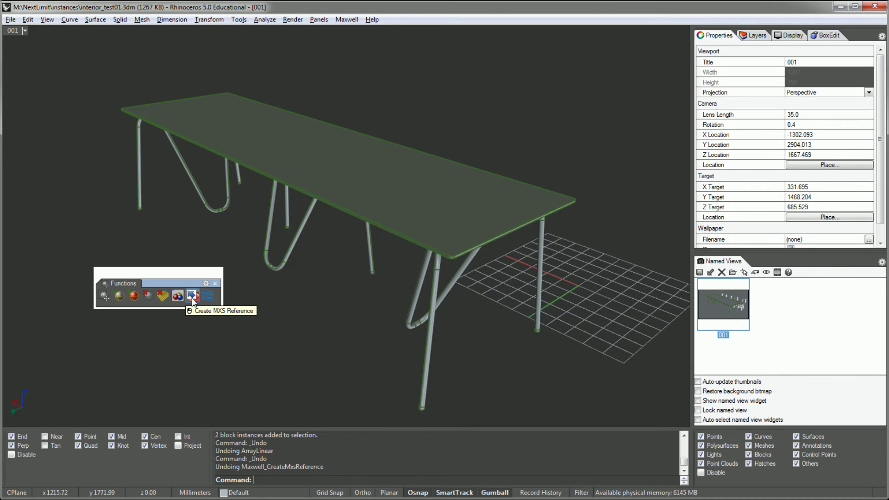
text(Maxwell)
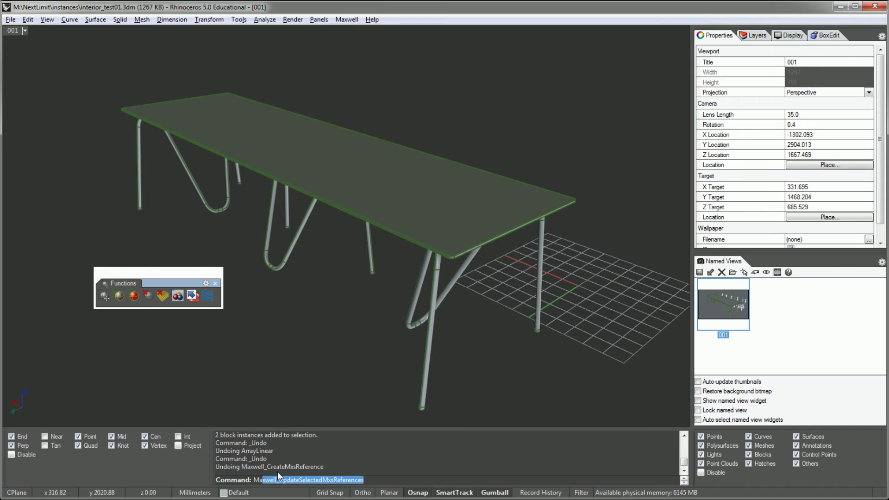
text(_)
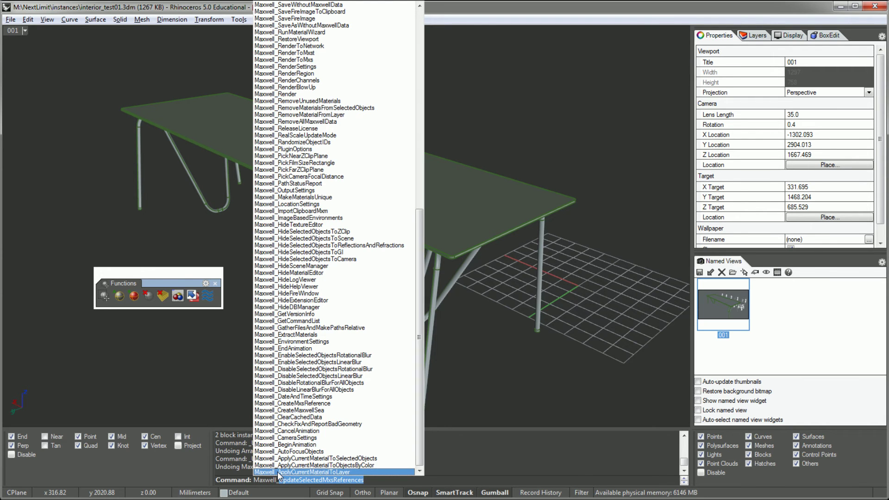
text(Cre)
key(Up)
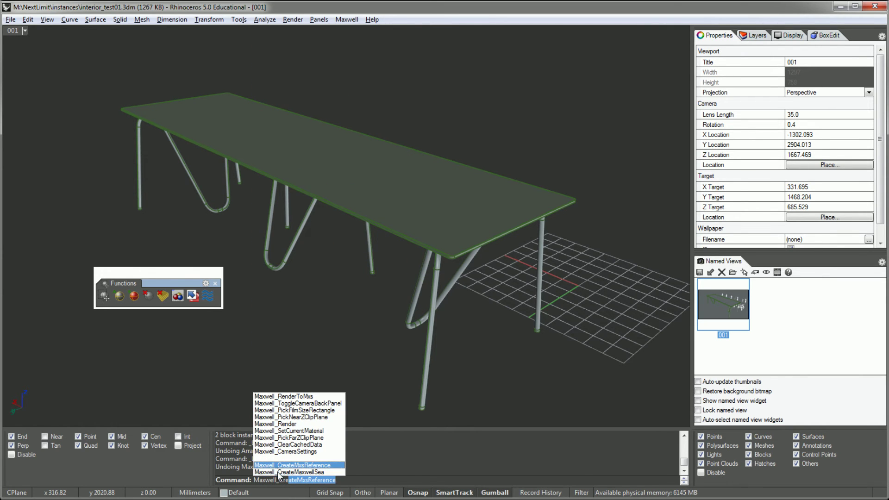
click(370, 294)
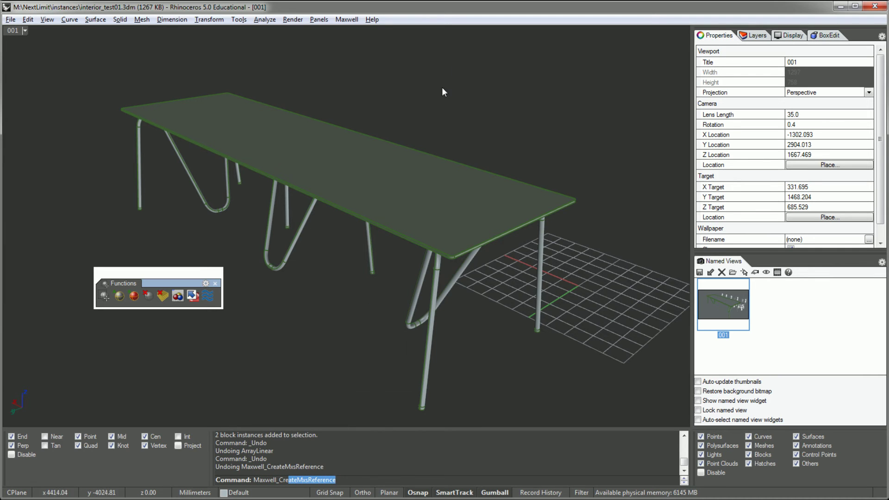
Create an MXS reference in the table scene from the file Eames_fiberglass chair_textured01.mxs
right_click(424, 97)
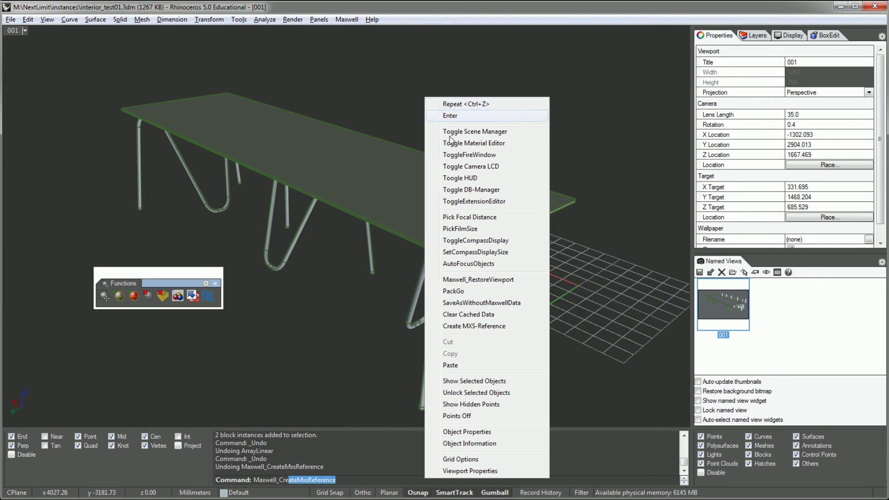
click(493, 327)
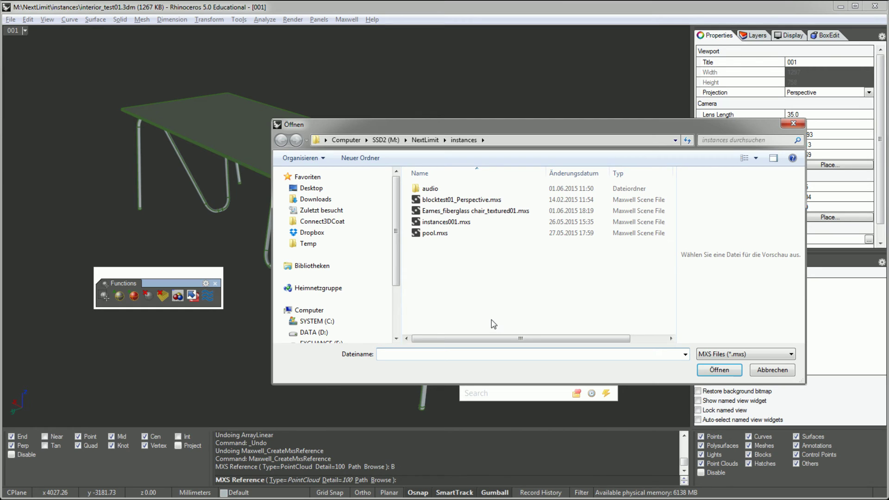
click(467, 224)
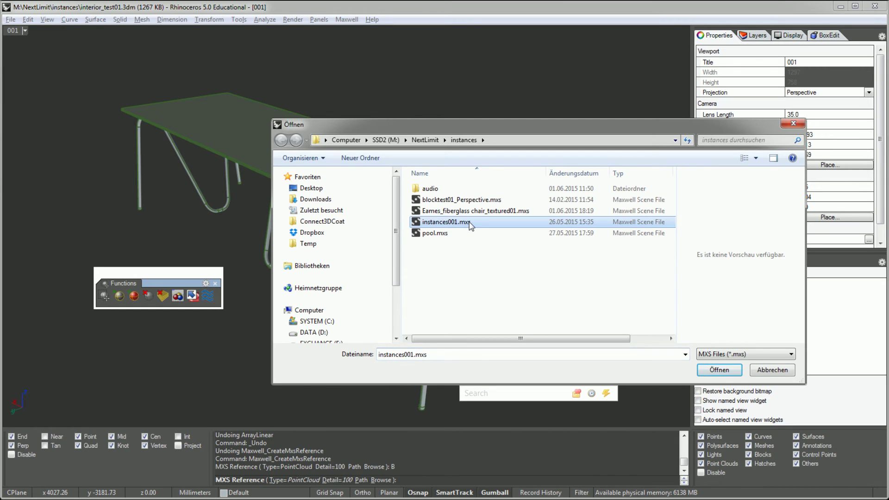
click(468, 212)
click(713, 373)
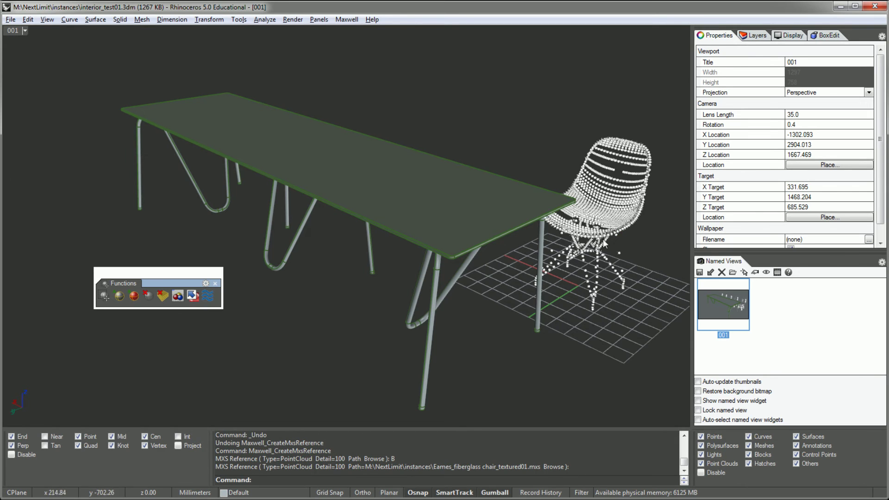
Array the chair reference linearly along the long side of the table to make a row of five chairs
click(594, 297)
right_click(591, 443)
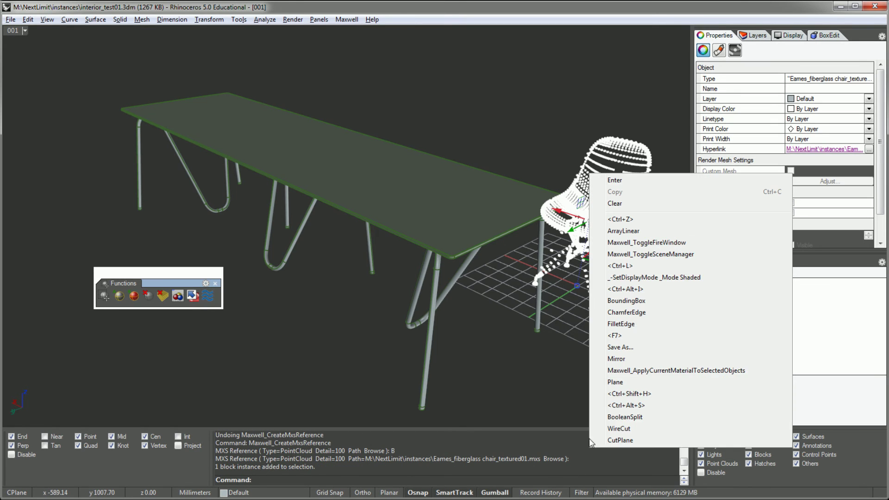
click(623, 231)
key(Return)
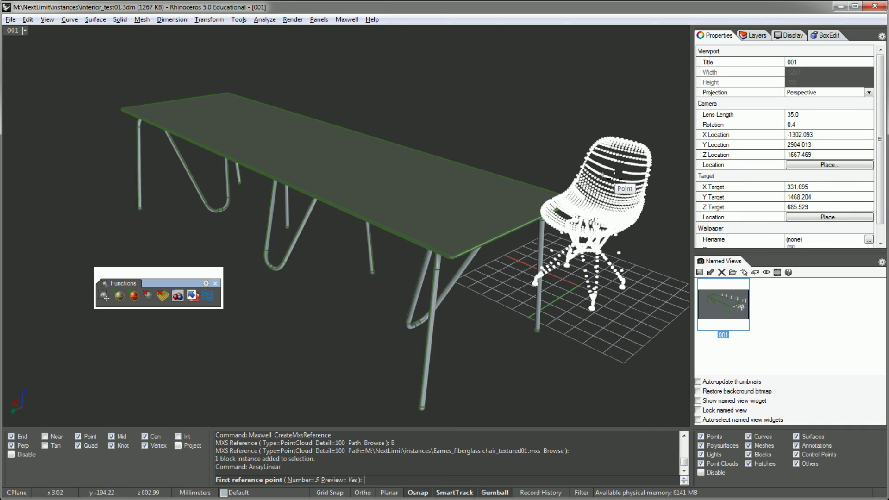
click(614, 180)
click(507, 153)
Mirror the row of five chair references, keeping the originals, to place a second row on the opposite side of the table
ctrl+click(283, 266)
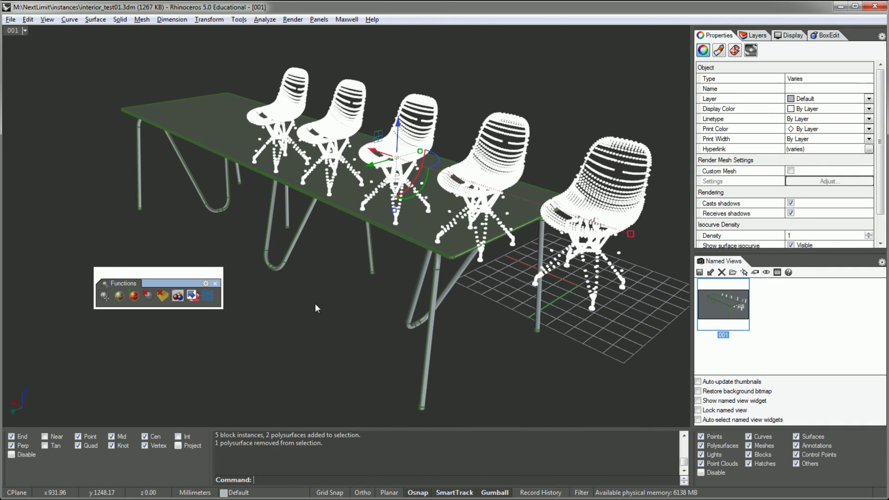
middle_click(421, 421)
click(408, 412)
click(422, 325)
click(523, 372)
key(Escape)
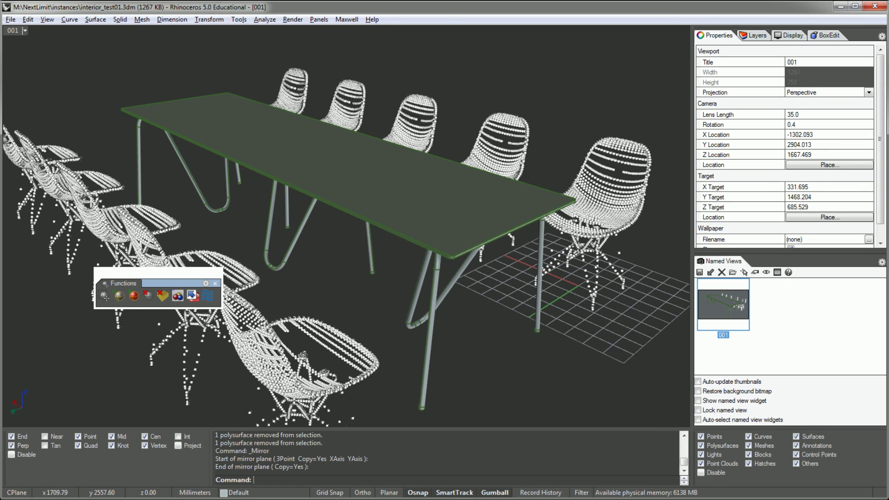
click(104, 296)
click(318, 208)
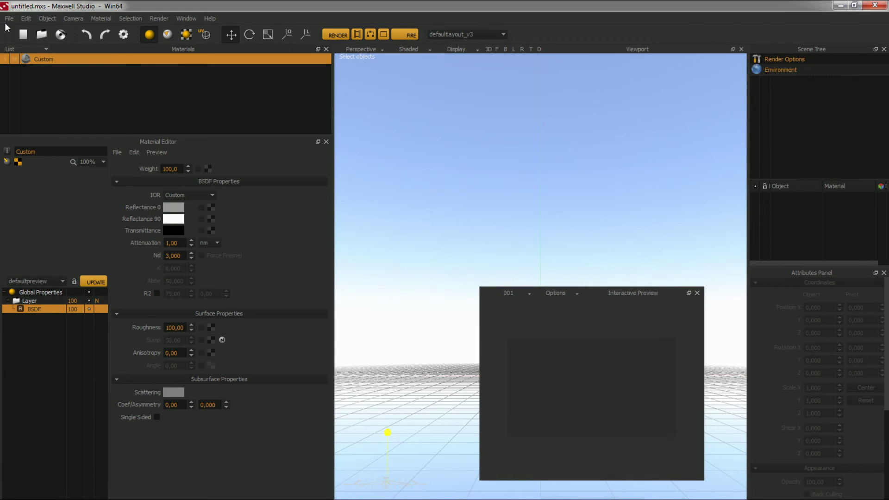
In Maxwell Studio, open the scene Eames_fiberglass chair_textured01.mxs
click(9, 18)
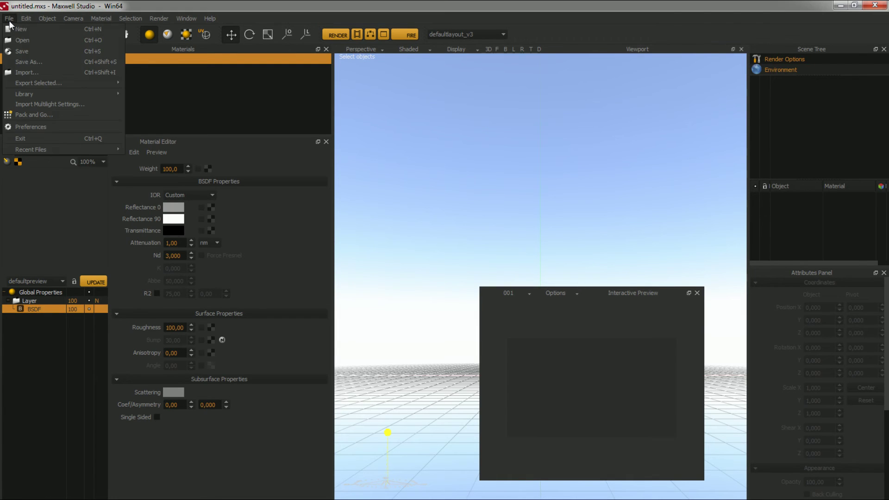
click(22, 40)
click(218, 112)
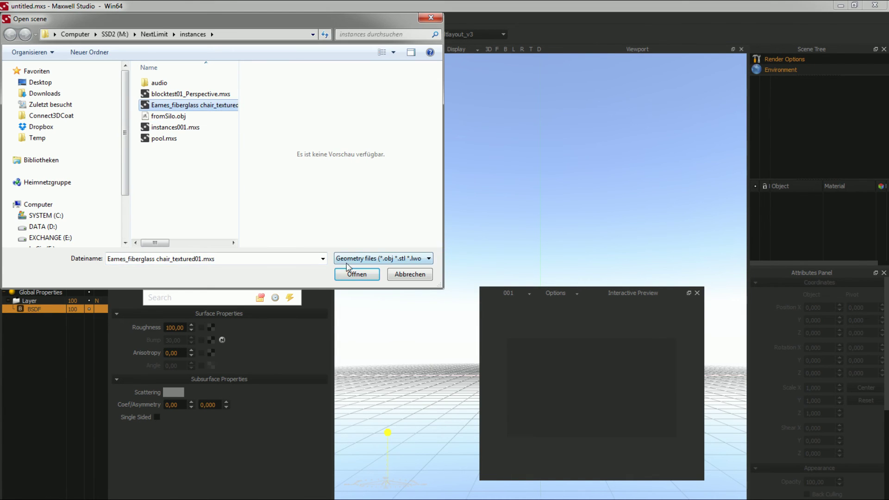
click(358, 276)
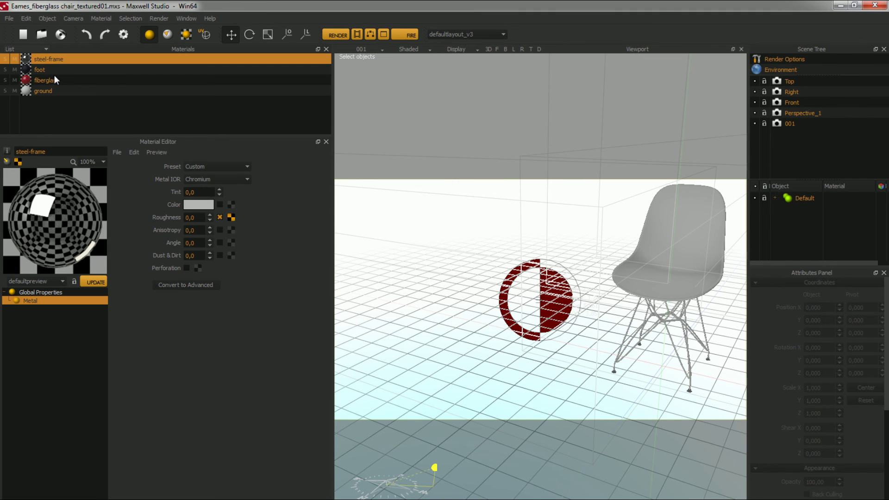
Shift the hue of the fiberglass material's red diffuse texture to purple in its second layer, update the material preview and start Fire
click(54, 79)
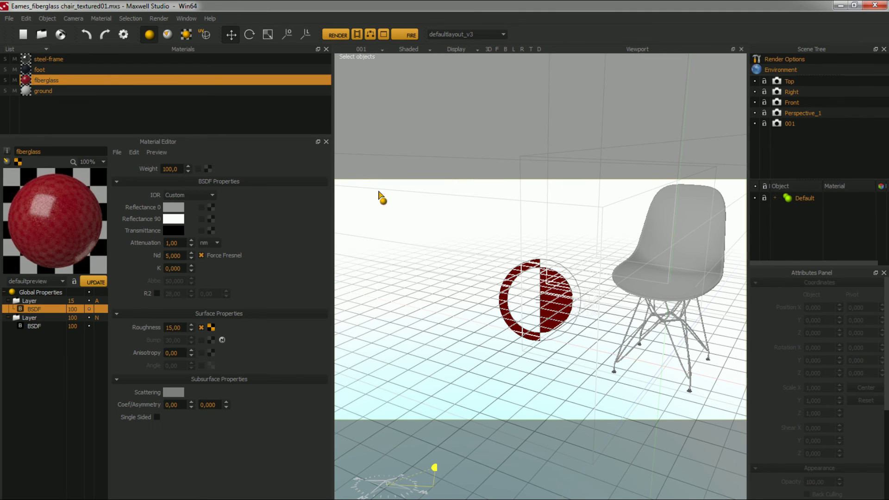
click(81, 325)
click(210, 207)
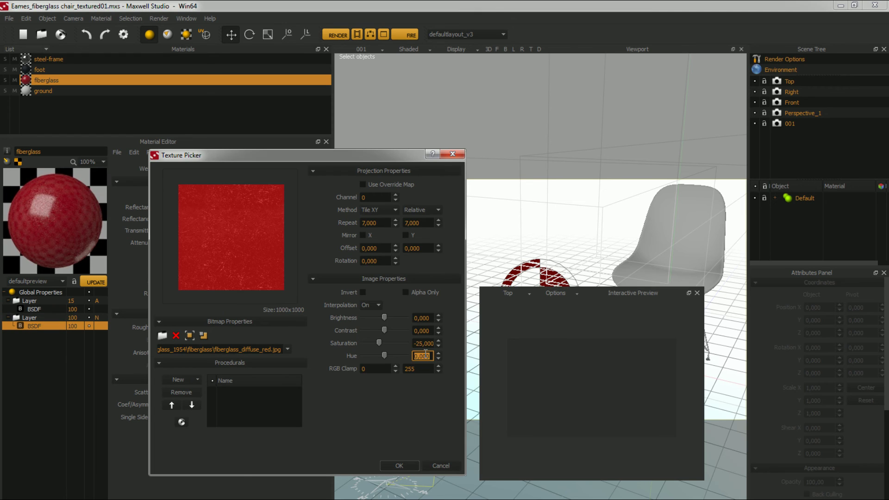
key(Return)
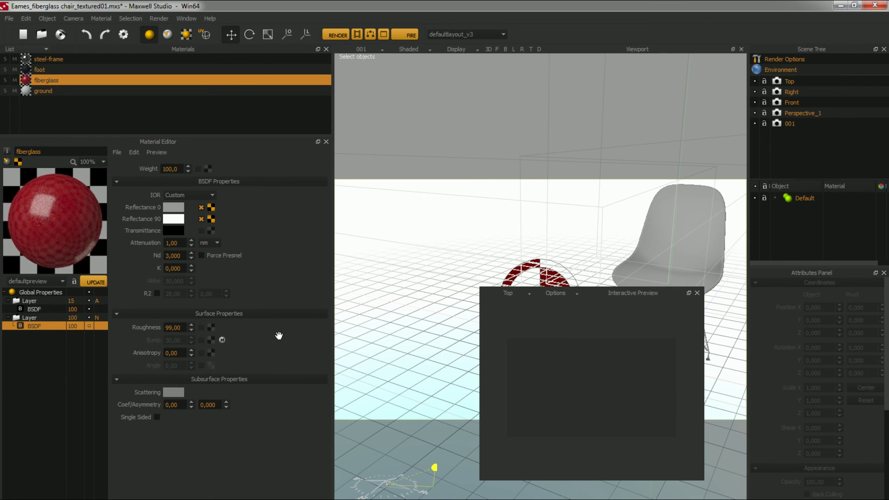
click(99, 284)
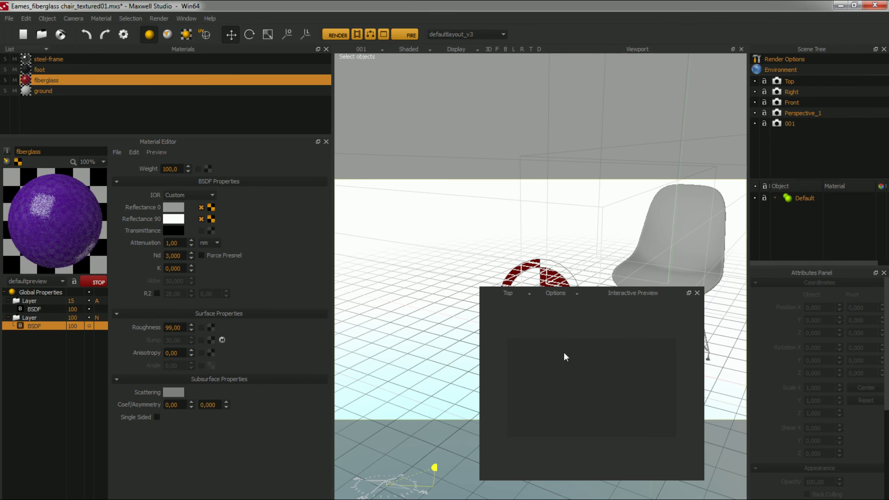
click(409, 34)
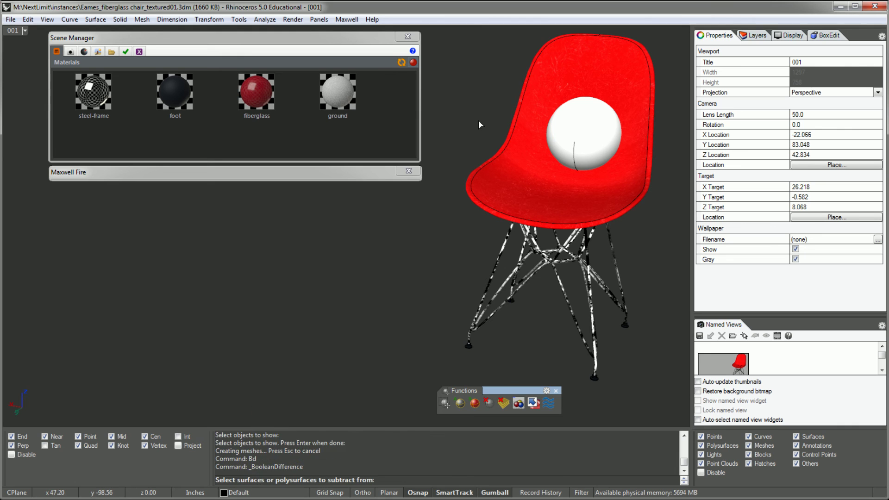
In Rhino, subtract the sphere from the chair's seat shell and export the selected chair as MXS, overwriting the existing file
key(Return)
click(347, 19)
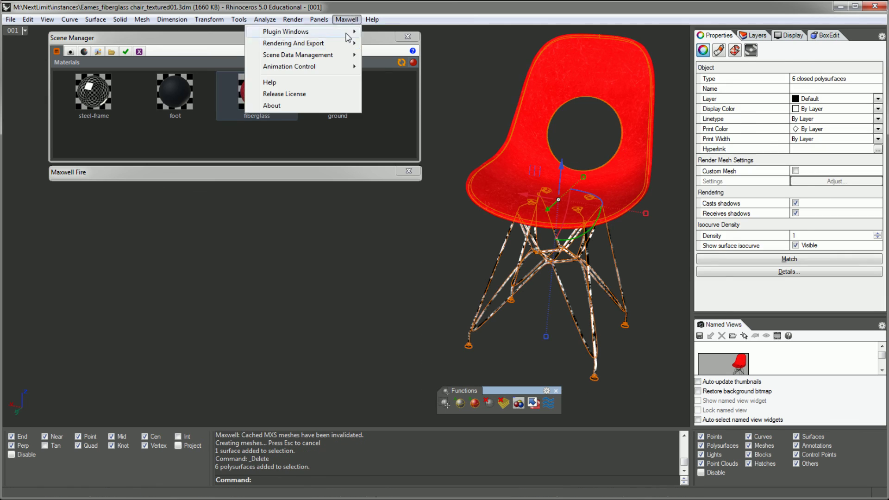
click(213, 38)
click(409, 299)
In scatter.3dm, open the sphere's Scatter extension settings, then deselect the sphere and show the Maxwell Fire window
key(alt+Tab)
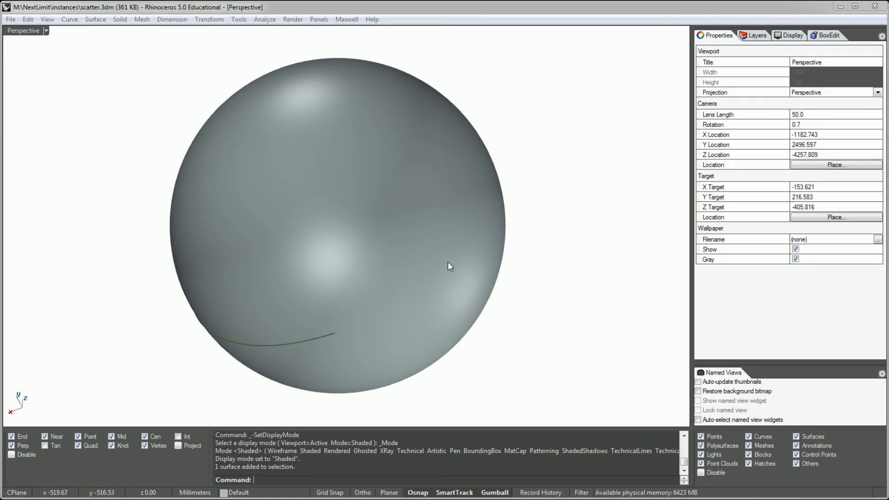
click(448, 262)
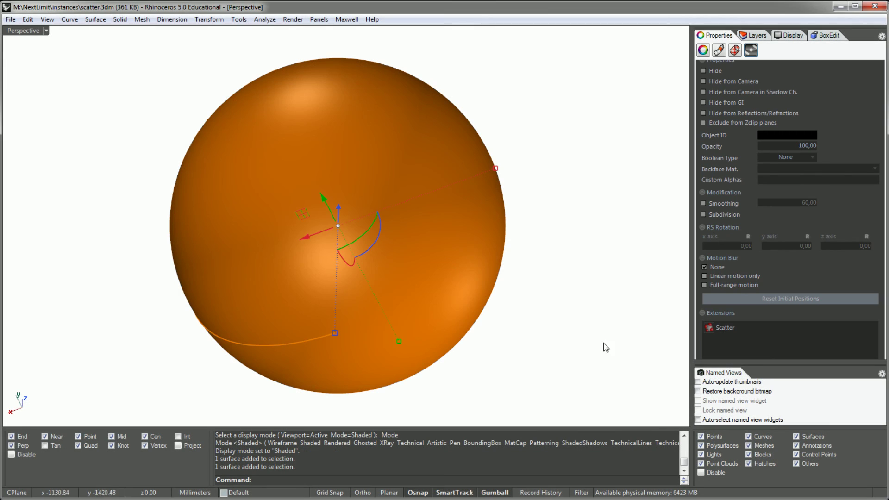
double_click(735, 329)
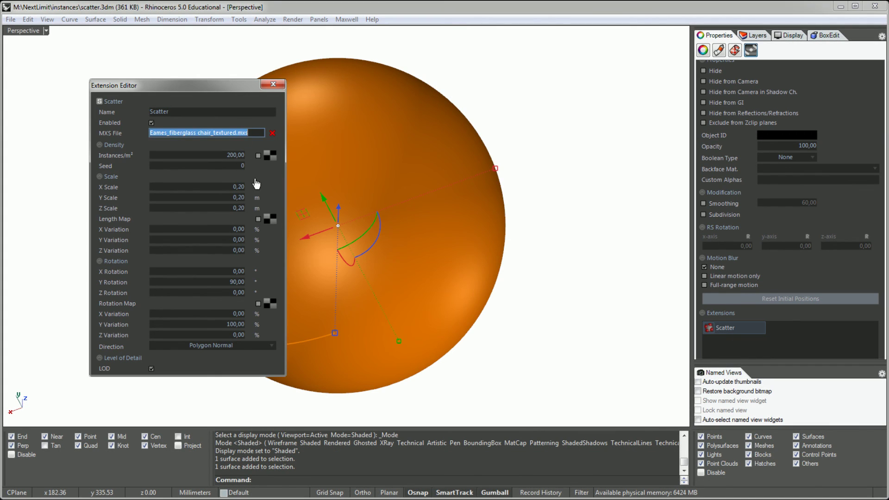
click(491, 91)
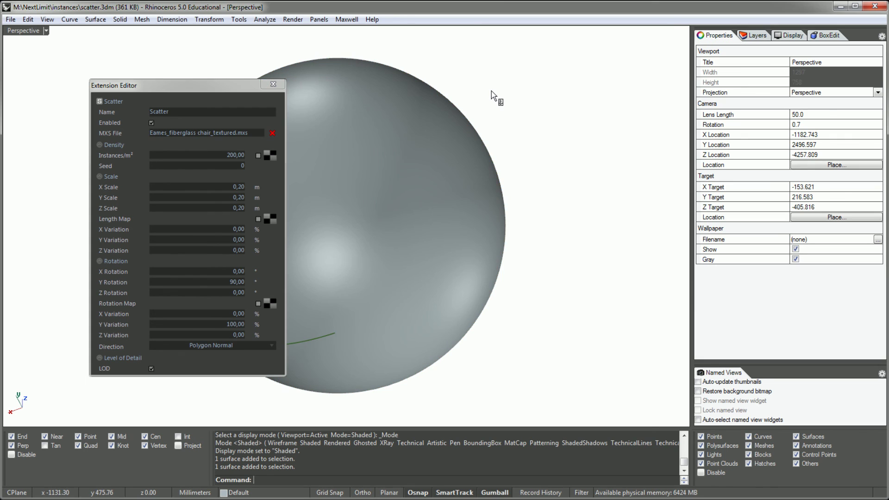
right_click(491, 91)
click(521, 148)
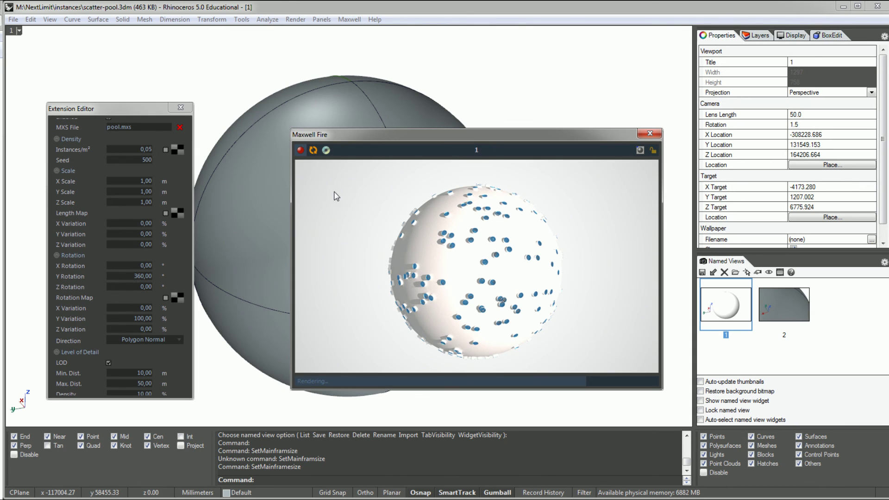
Restore named view 2 in the scatter-pool.3dm scene
click(794, 306)
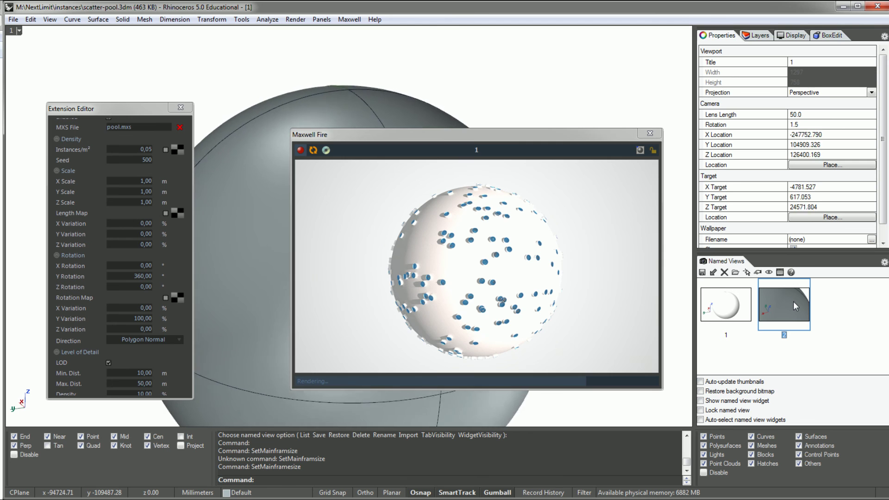